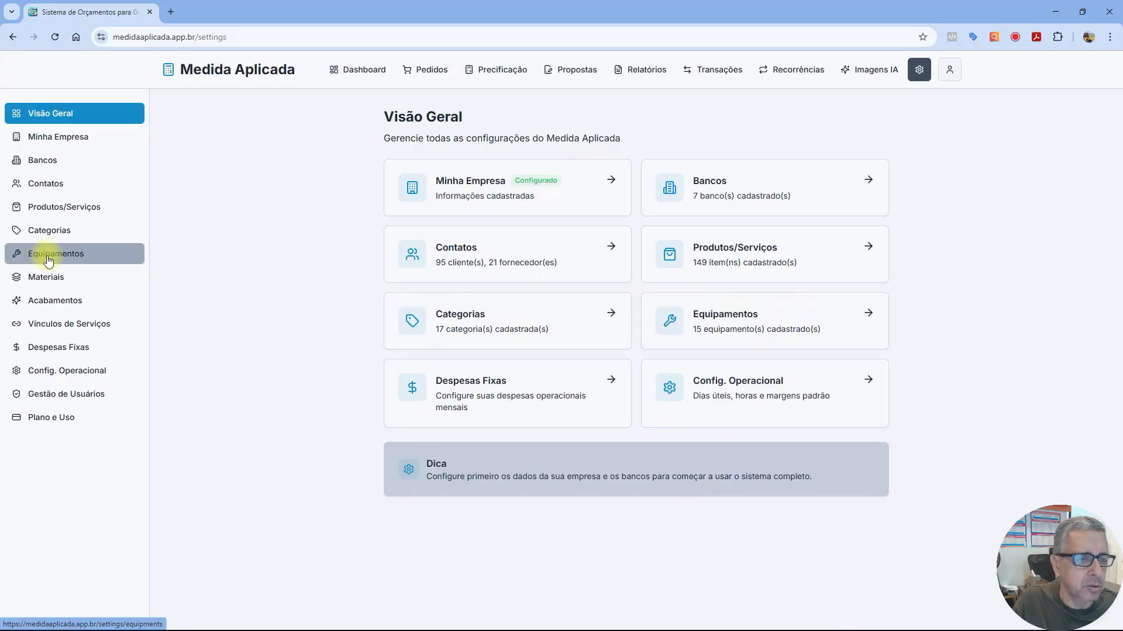
Step: Open the equipment settings and look through the list of registered equipment
{"action": "left_click", "coordinate": [51, 253]}
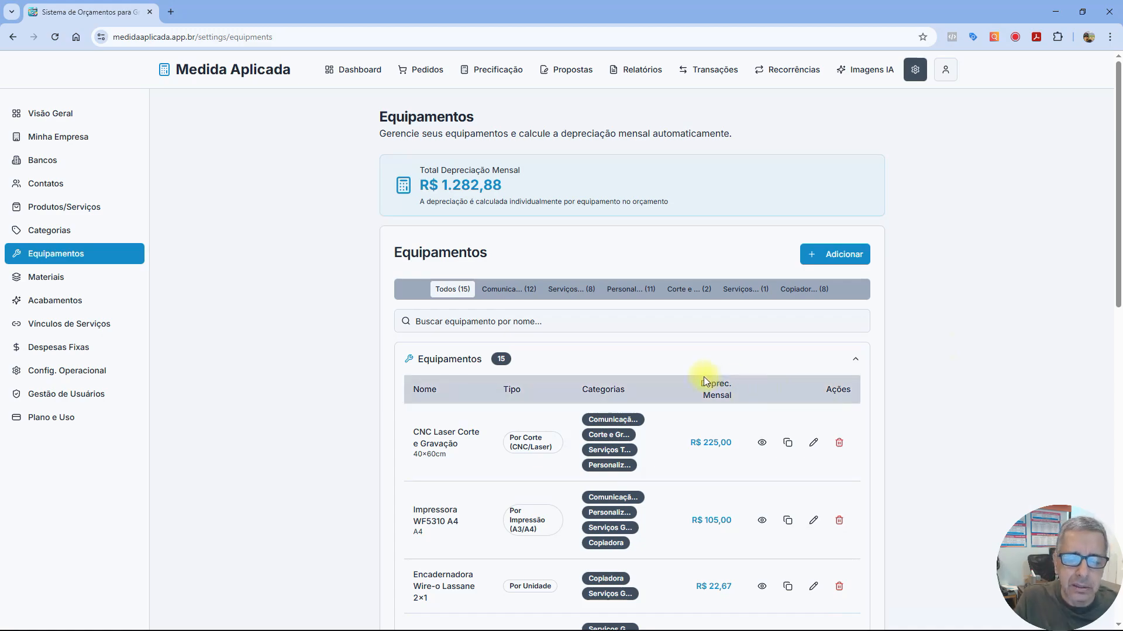
{"action": "scroll", "coordinate": [704, 377], "scroll_direction": "down", "scroll_amount": 7}
{"action": "scroll", "coordinate": [671, 298], "scroll_direction": "down", "scroll_amount": 6}
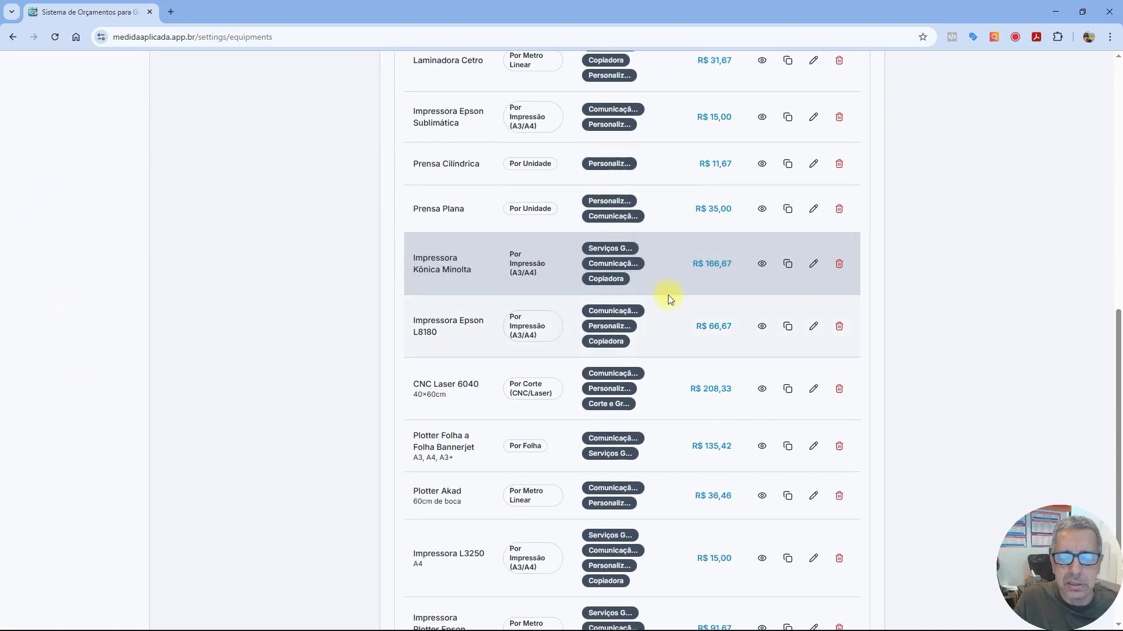
{"action": "scroll", "coordinate": [694, 290], "scroll_direction": "up", "scroll_amount": 10}
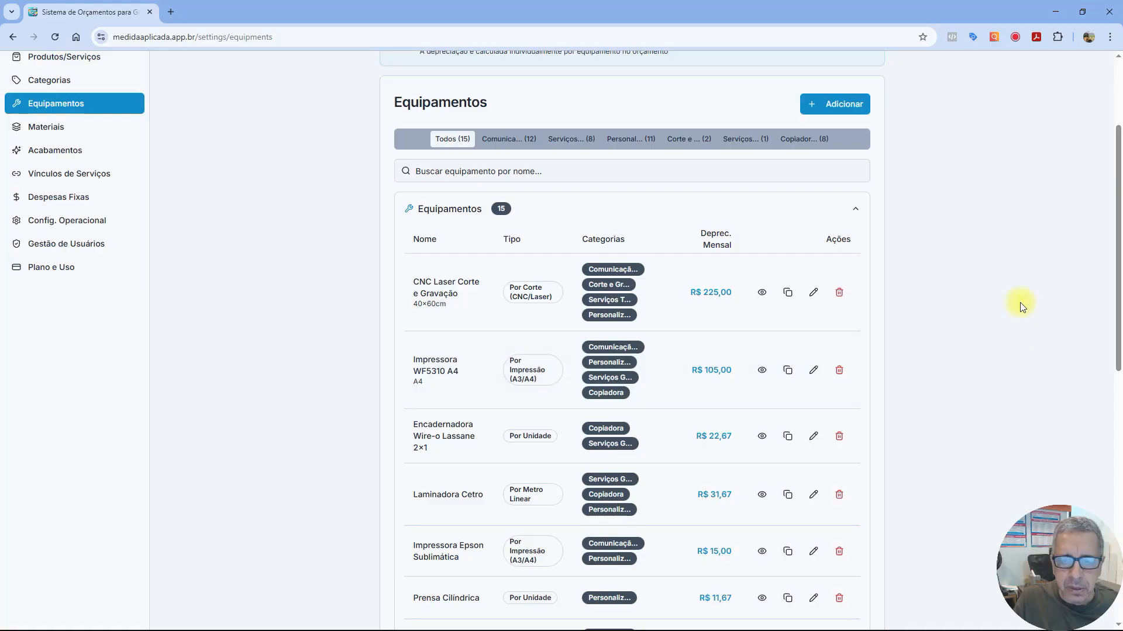
Step: Start a new equipment record and name it "Impressora WF A4 Tinta Pigmentada"
{"action": "left_click", "coordinate": [826, 105]}
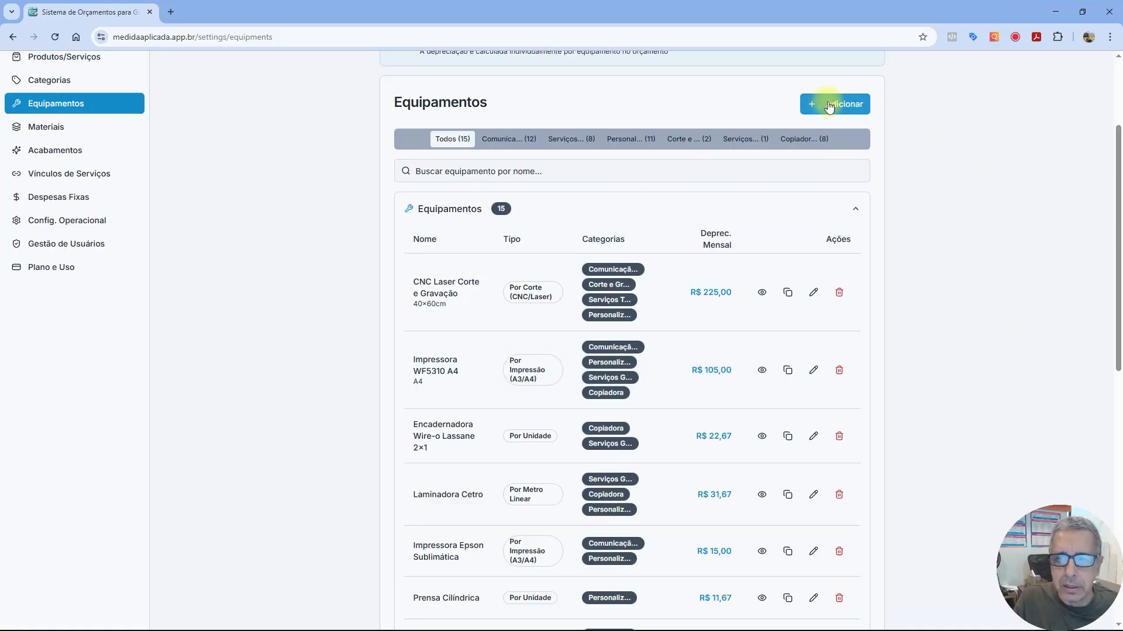
{"action": "left_click", "coordinate": [451, 157]}
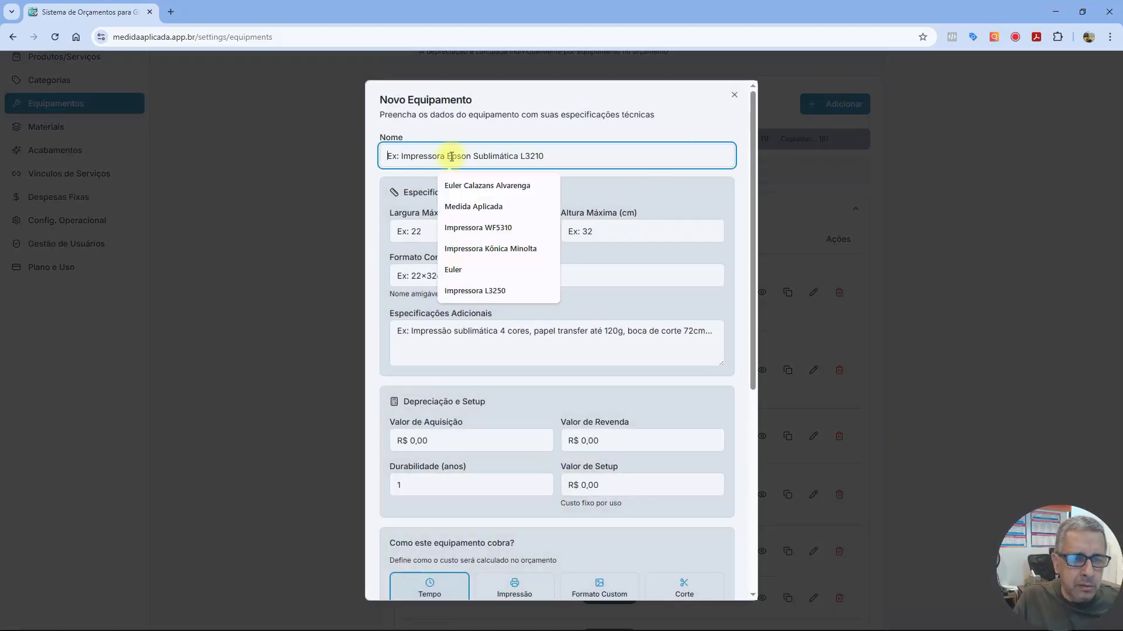
{"action": "type", "text": "I"}
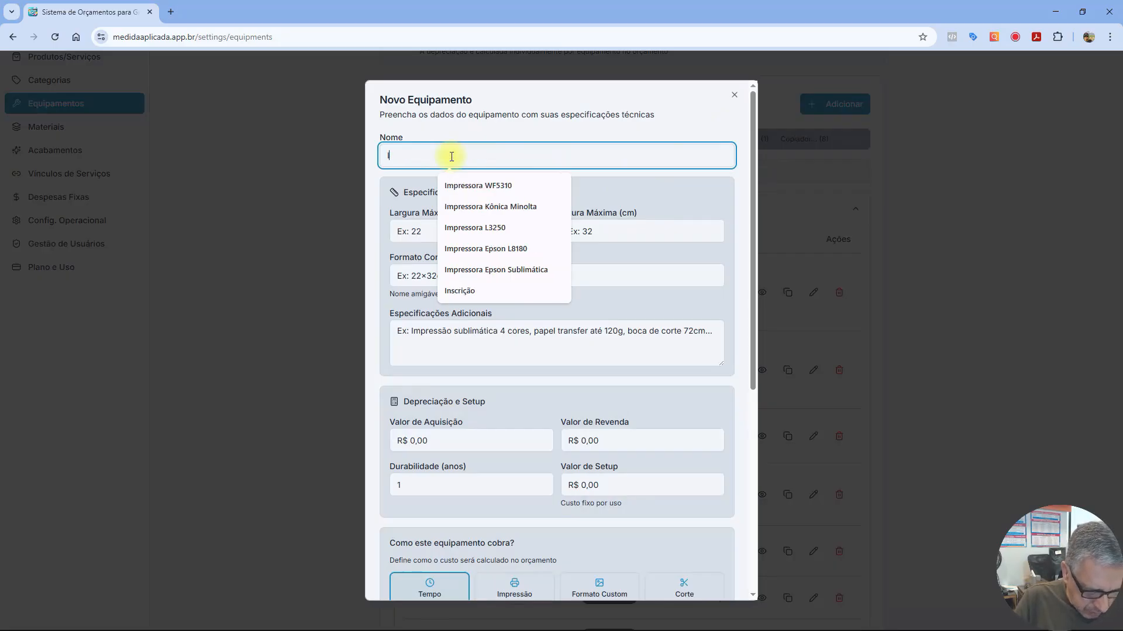
{"action": "type", "text": "mpressora"}
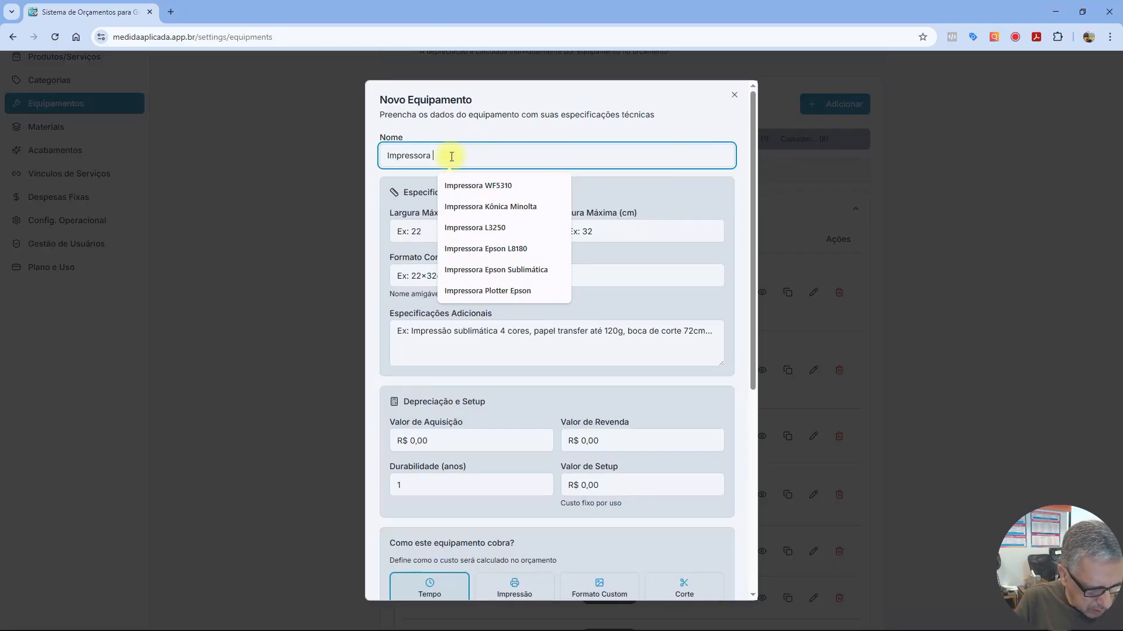
{"action": "type", "text": " WF "}
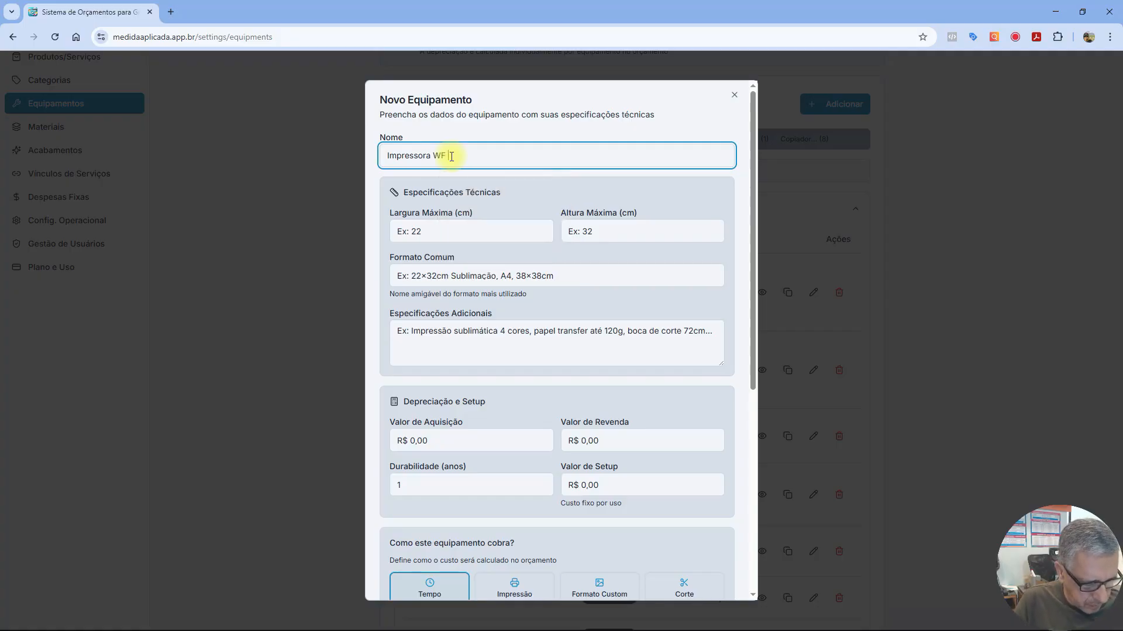
{"action": "type", "text": "A4"}
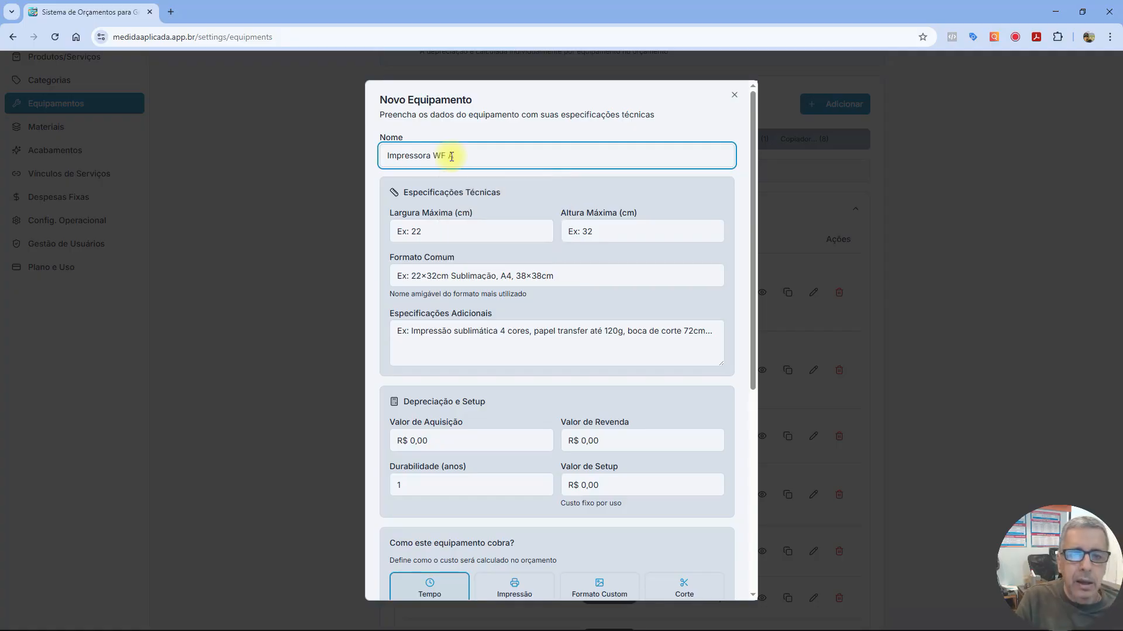
{"action": "type", "text": " Tinta P"}
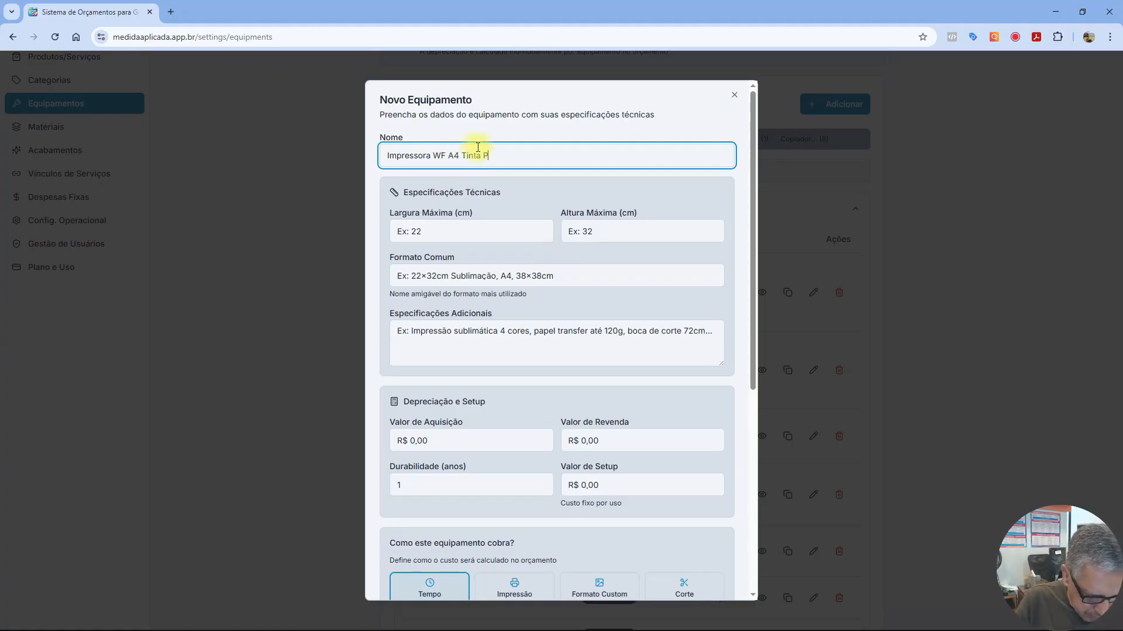
{"action": "type", "text": "igmentada"}
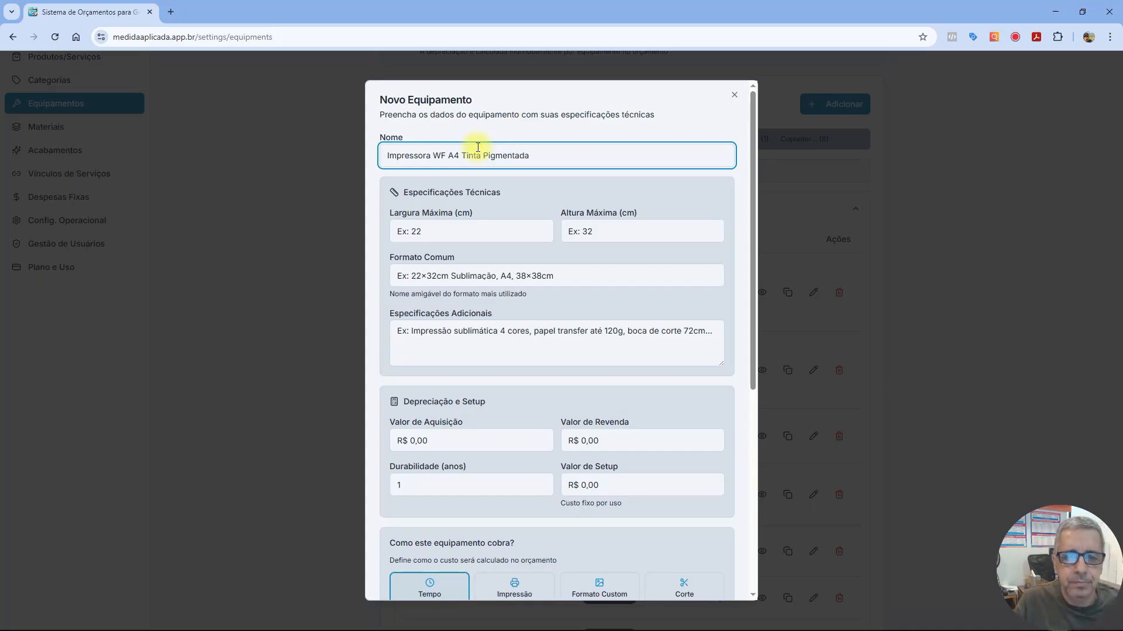
Step: Set the equipment's maximum width to 22 cm, maximum height to 32 cm and common format to A4
{"action": "left_click", "coordinate": [468, 231]}
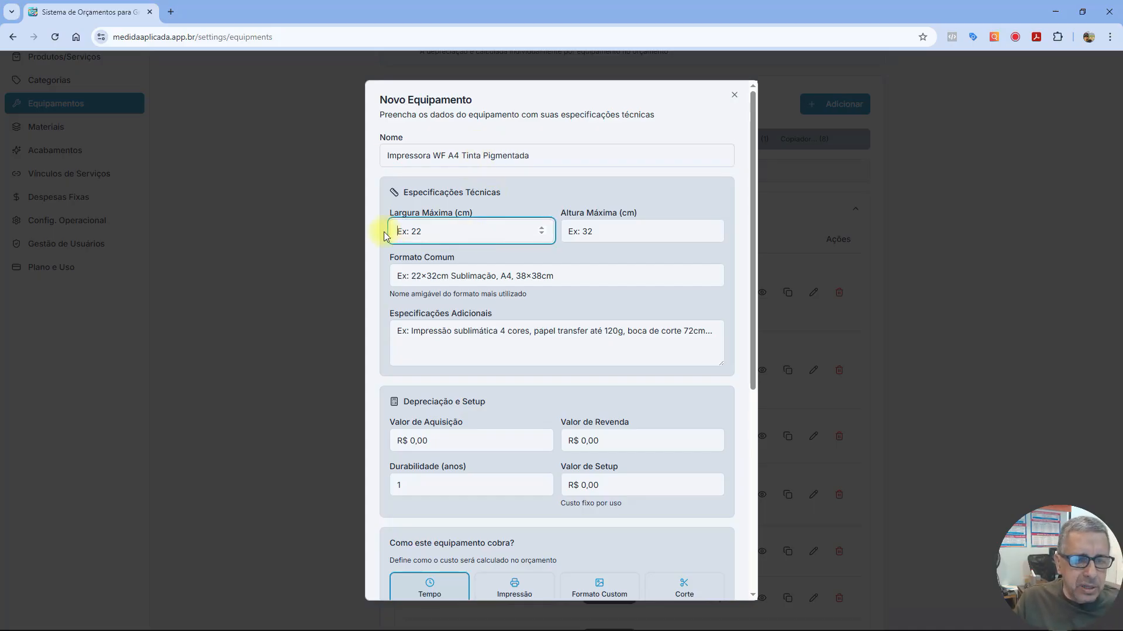
{"action": "type", "text": "22"}
{"action": "left_click", "coordinate": [593, 232]}
{"action": "type", "text": "32"}
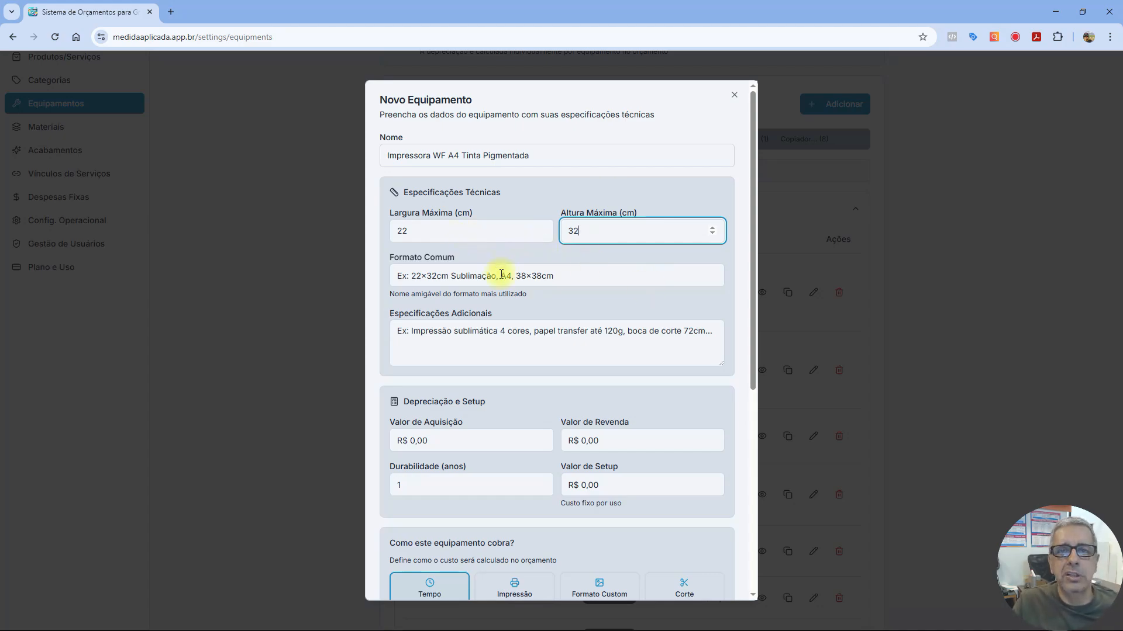
{"action": "left_click", "coordinate": [457, 277]}
{"action": "left_click", "coordinate": [476, 303]}
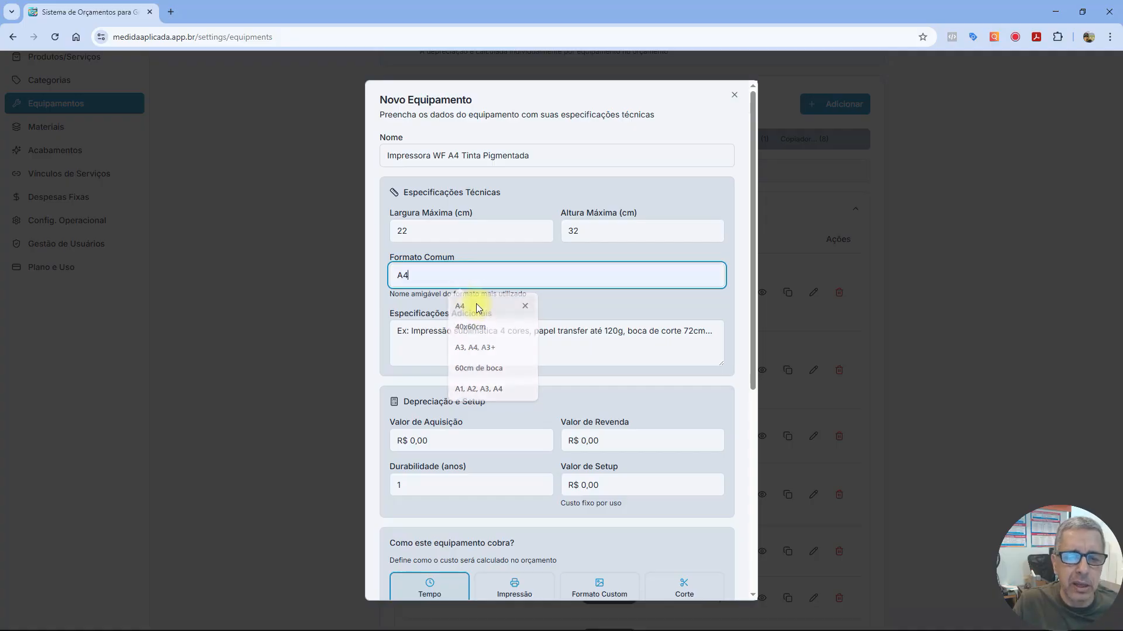
Step: Enter "Tinta Pigmentada" as the equipment's additional specifications
{"action": "left_click", "coordinate": [454, 334]}
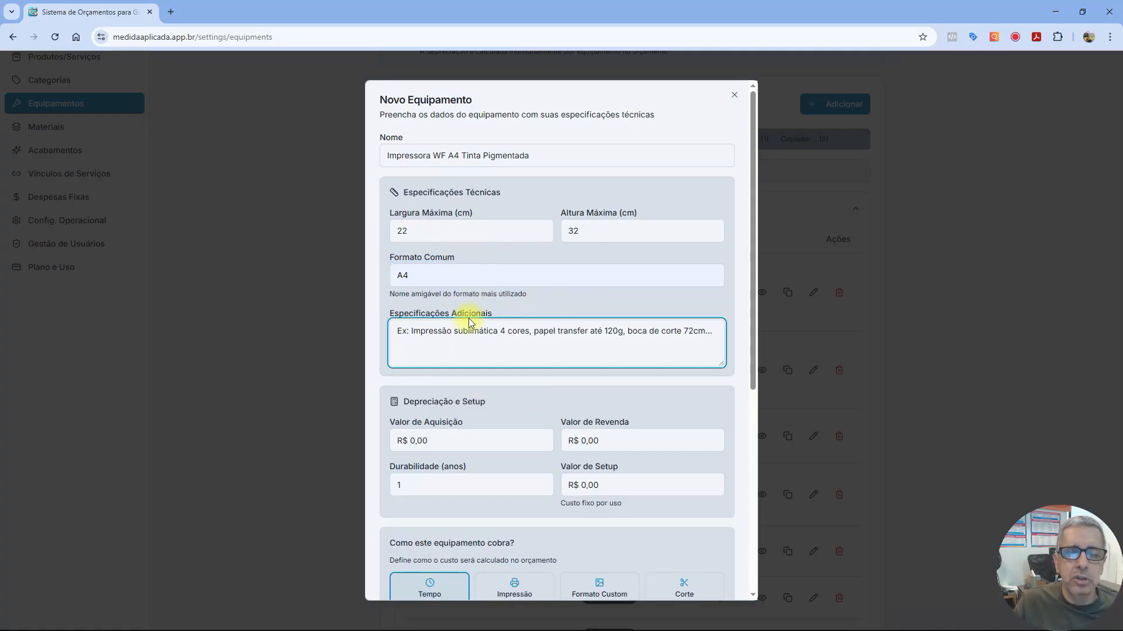
{"action": "type", "text": "Tim"}
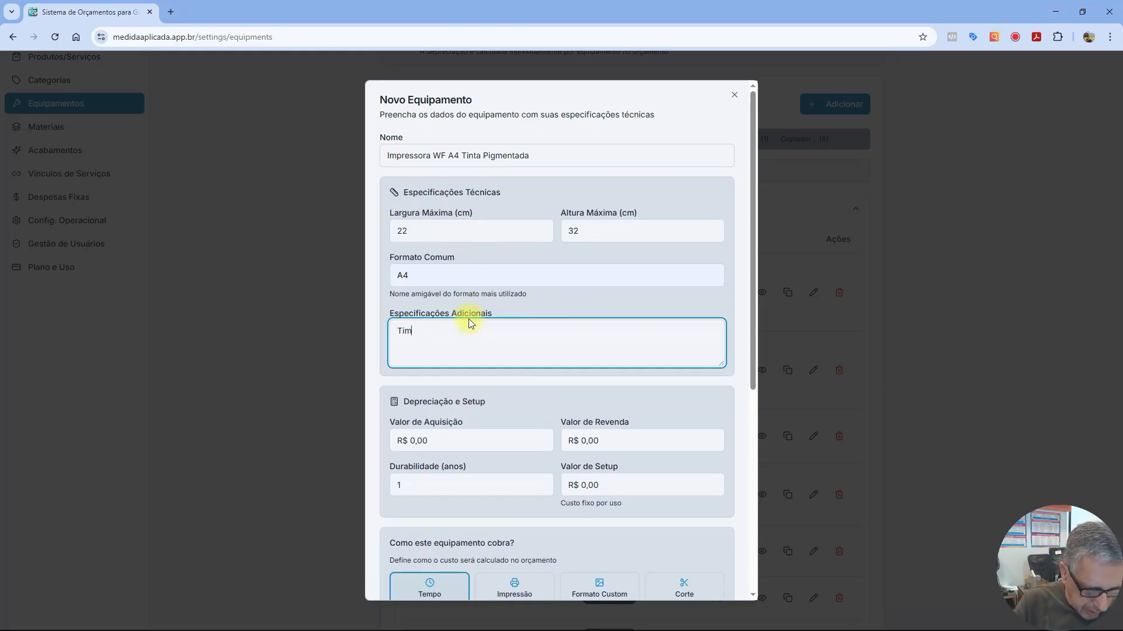
{"action": "key", "text": "BackSpace"}
{"action": "type", "text": "nta P"}
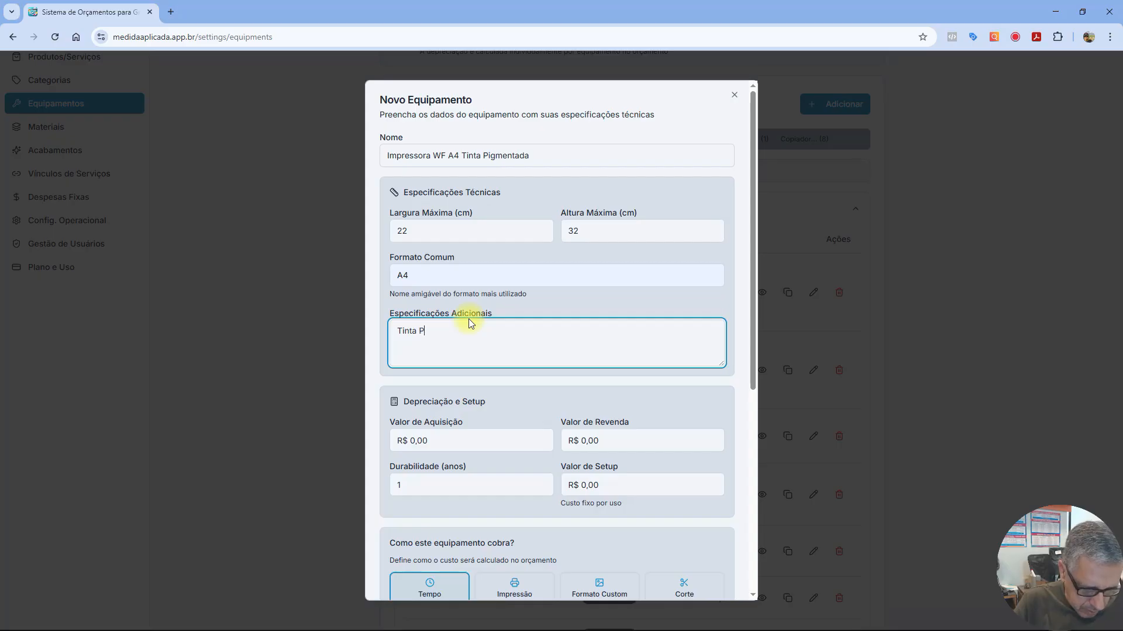
{"action": "type", "text": "igmentada"}
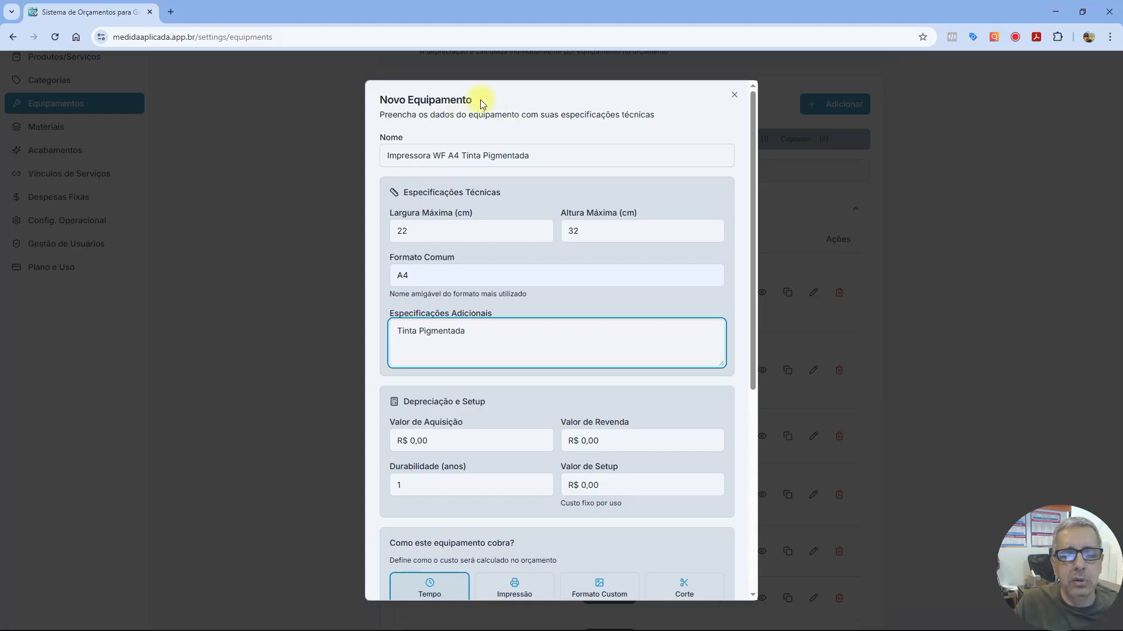
Step: Set the printer's acquisition value to R$ 7.000,00 and its resale value to R$ 700,00
{"action": "left_click", "coordinate": [447, 443]}
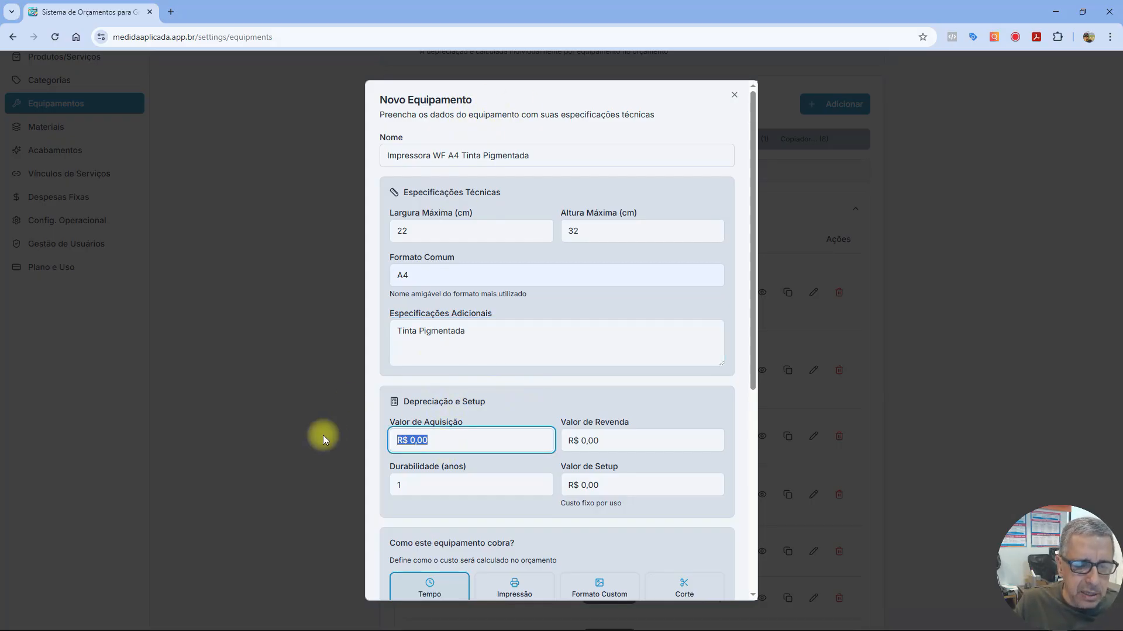
{"action": "type", "text": "700000"}
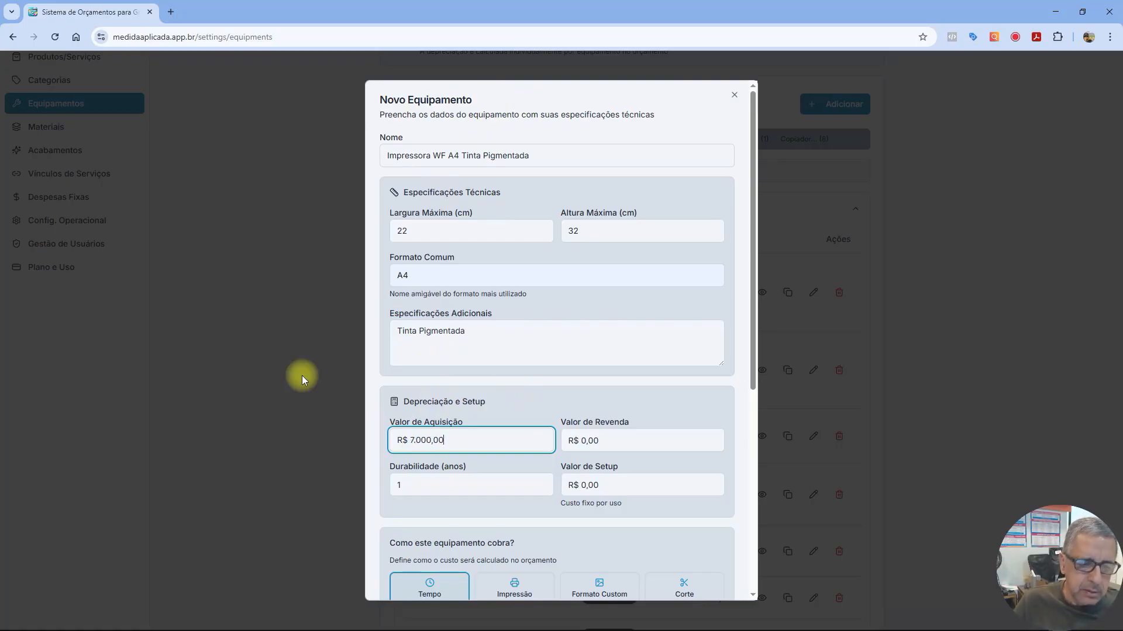
{"action": "left_click", "coordinate": [608, 443]}
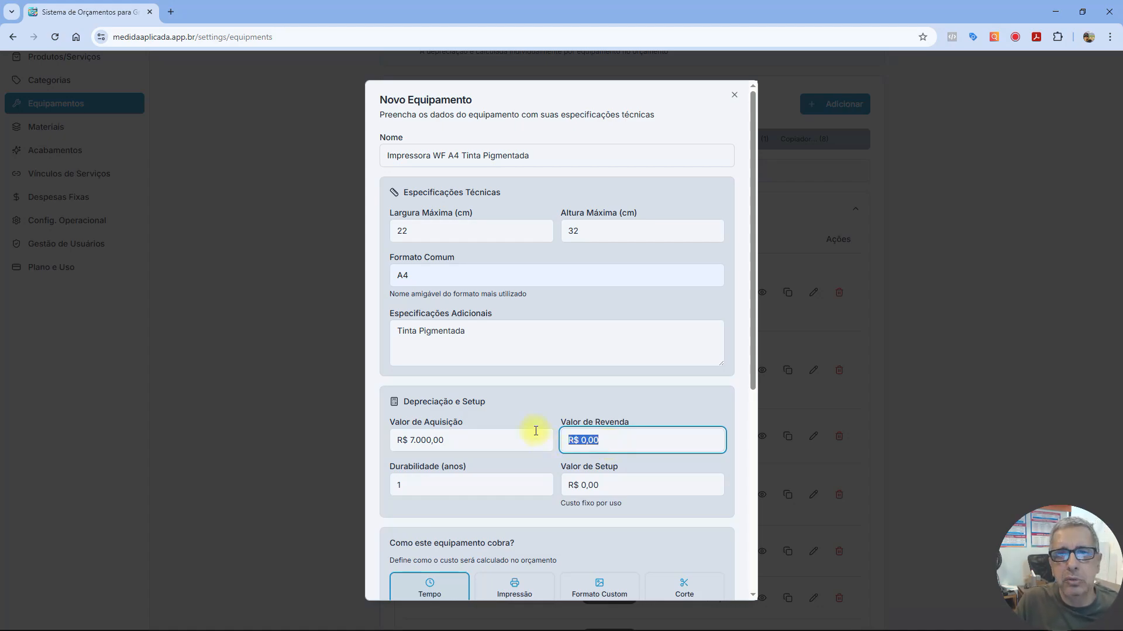
{"action": "type", "text": "70"}
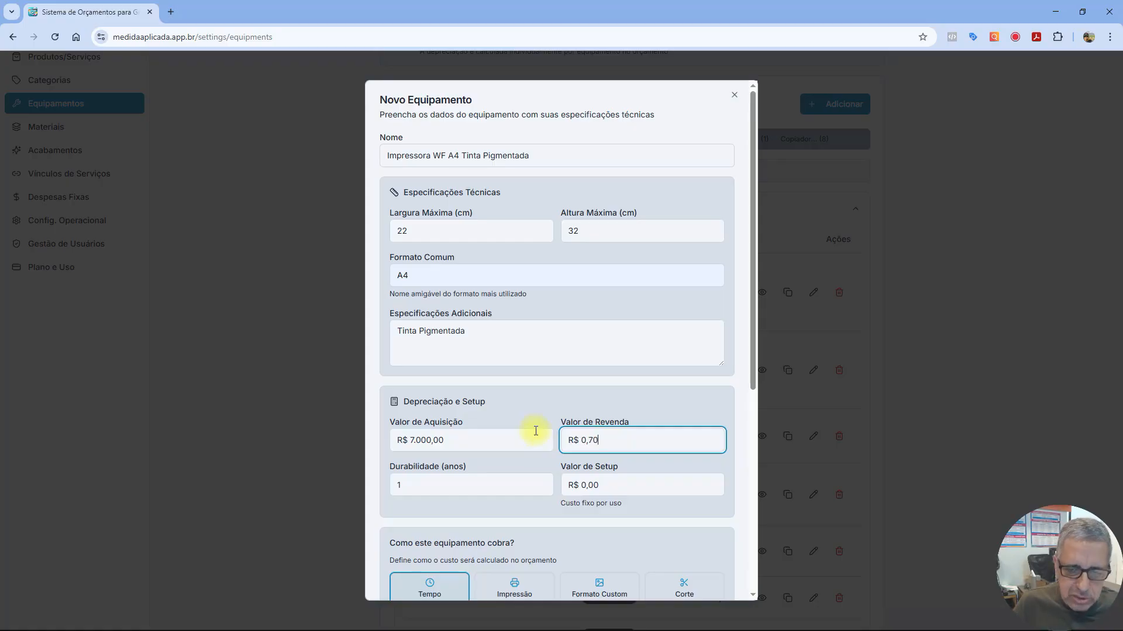
{"action": "type", "text": "0,00"}
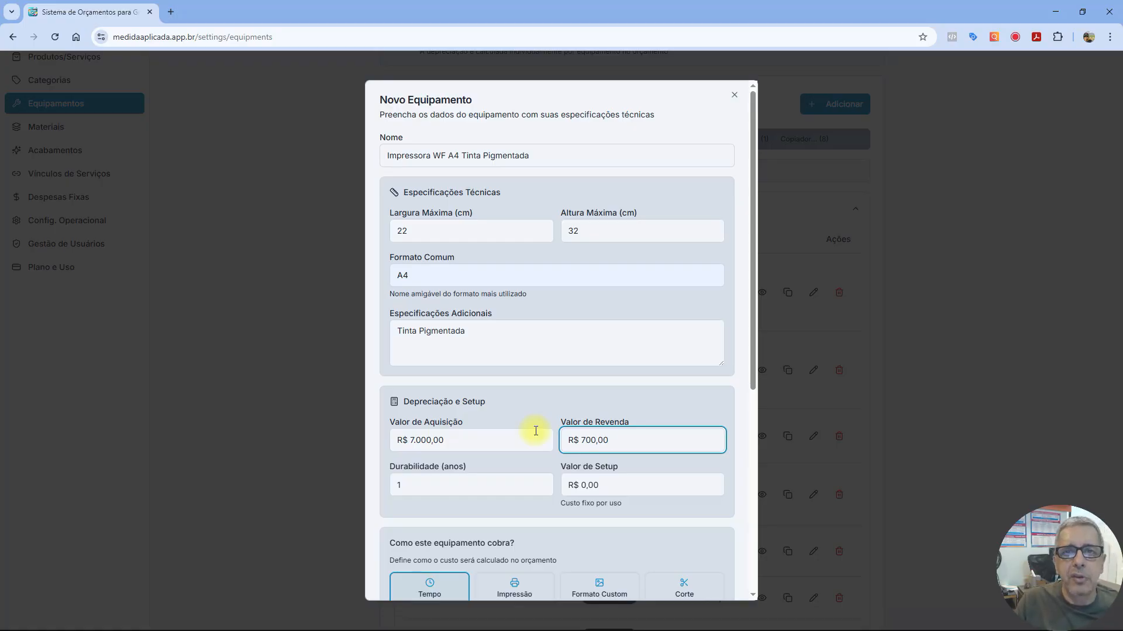
Step: Set the printer's durability to 5 years and its setup value to R$ 5,00
{"action": "double_click", "coordinate": [401, 484]}
{"action": "type", "text": "5"}
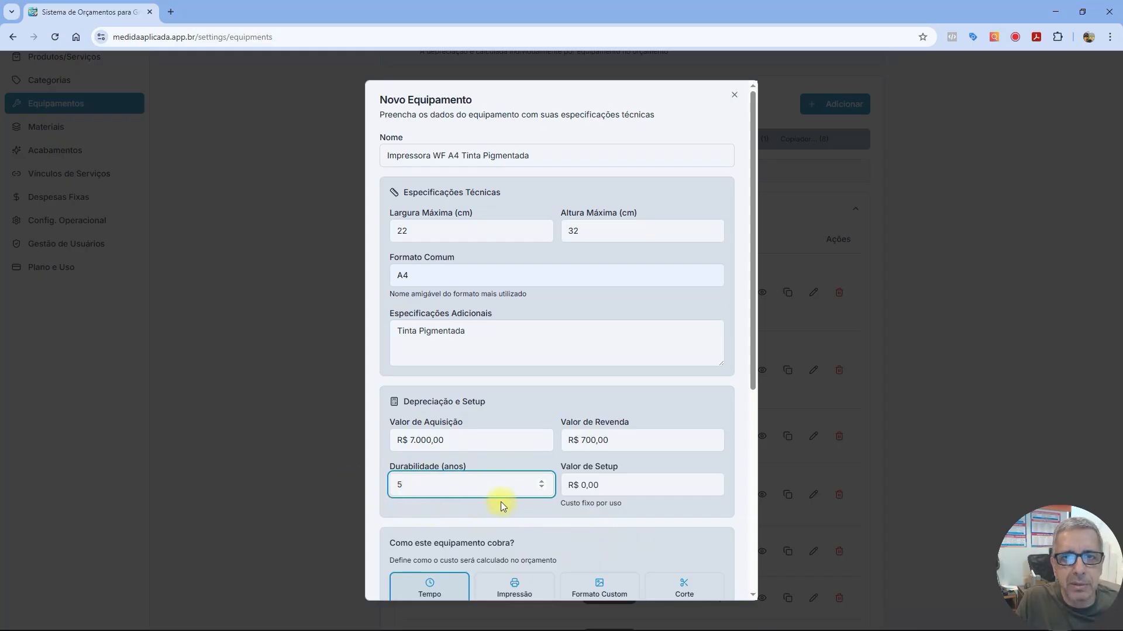
{"action": "left_click", "coordinate": [625, 488]}
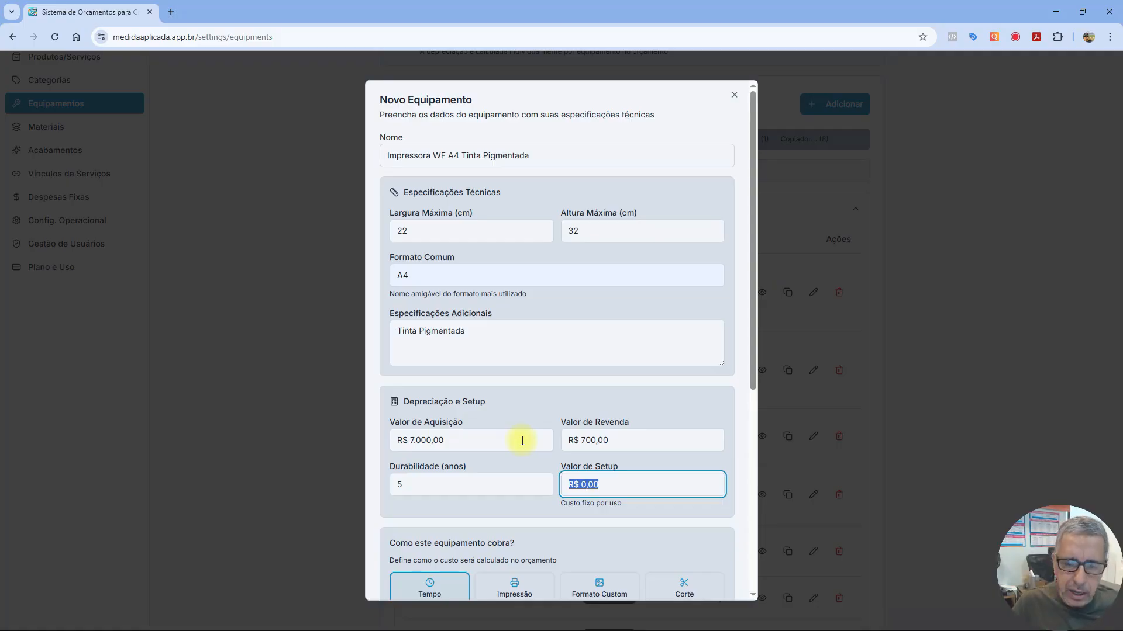
{"action": "type", "text": "500"}
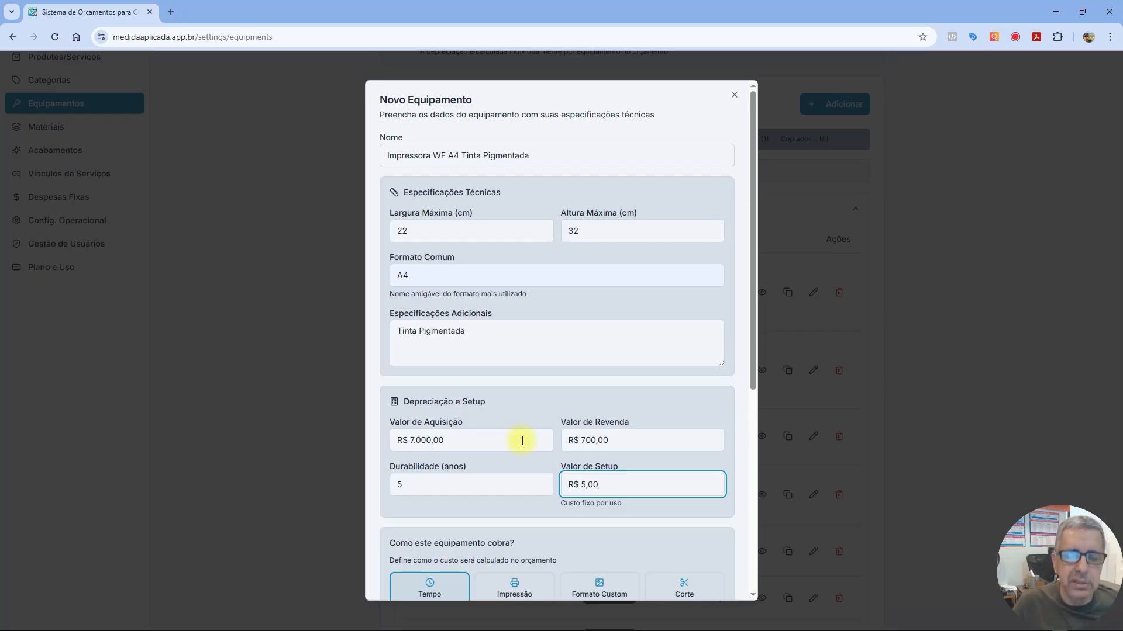
{"action": "left_click", "coordinate": [668, 402]}
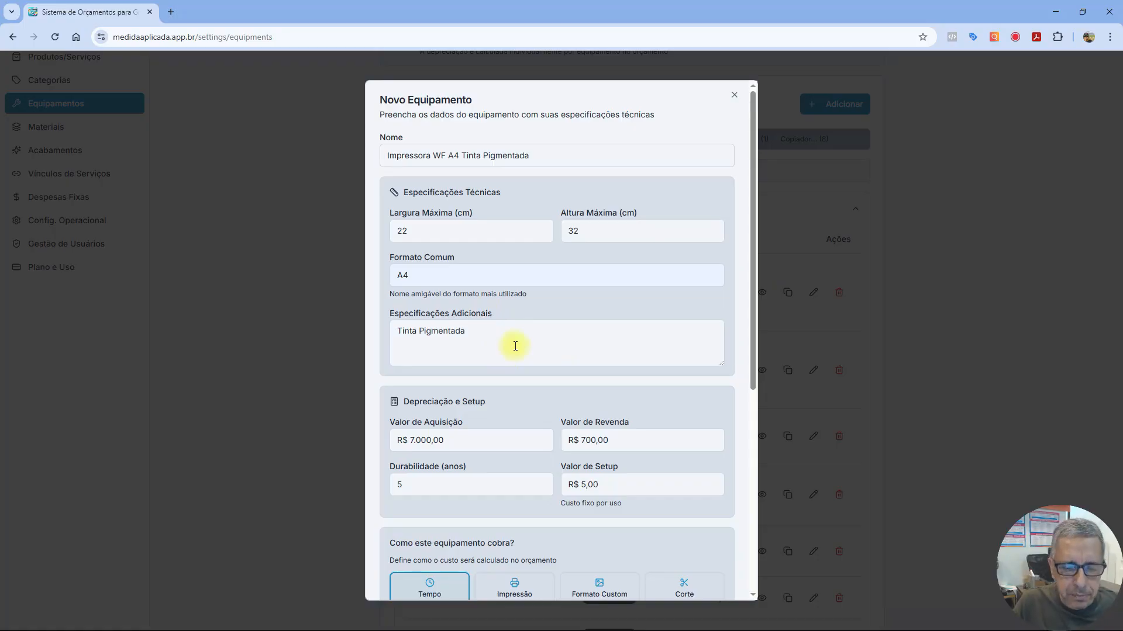
Step: Choose Impressão as the equipment's charging method and set the cost per A4 to R$ 0,05
{"action": "scroll", "coordinate": [515, 346], "scroll_direction": "down", "scroll_amount": 3}
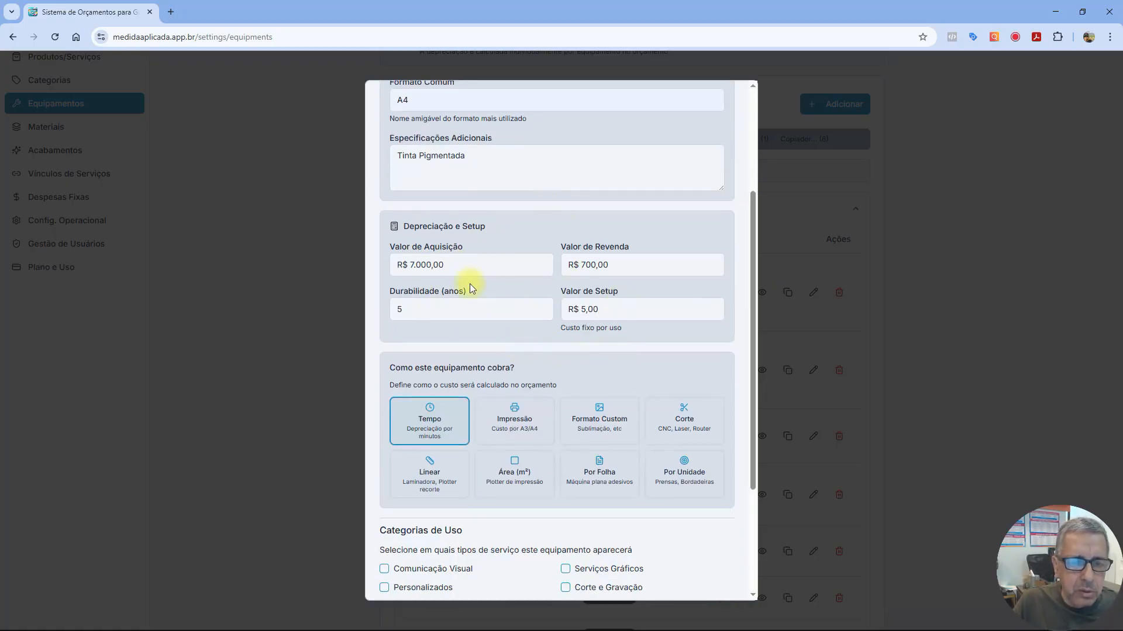
{"action": "scroll", "coordinate": [468, 357], "scroll_direction": "down", "scroll_amount": 2}
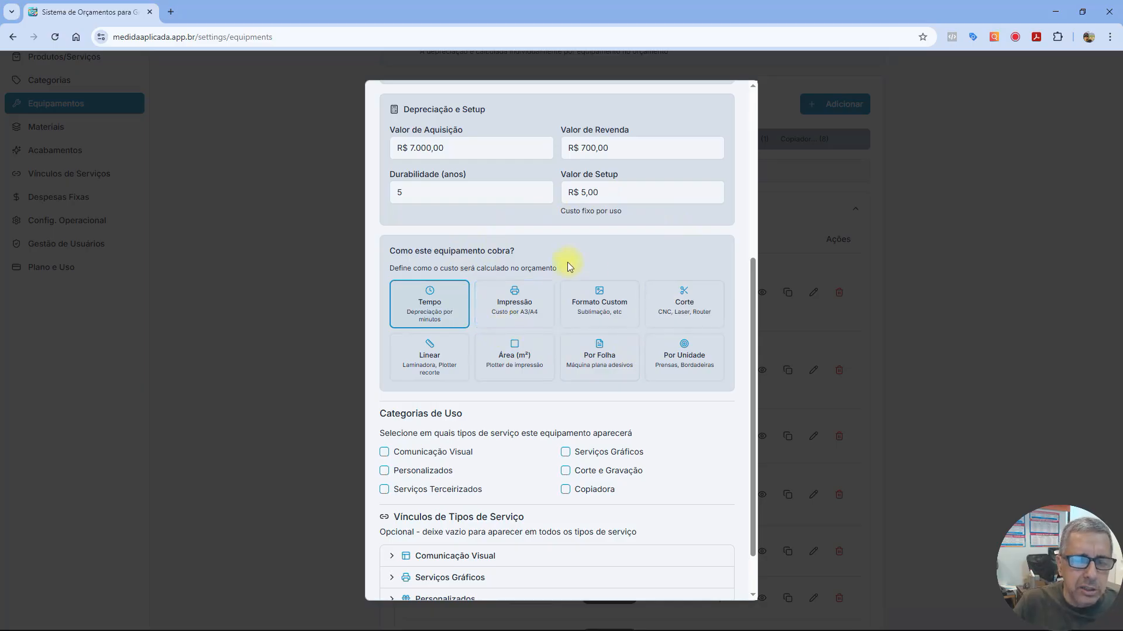
{"action": "left_click", "coordinate": [524, 302]}
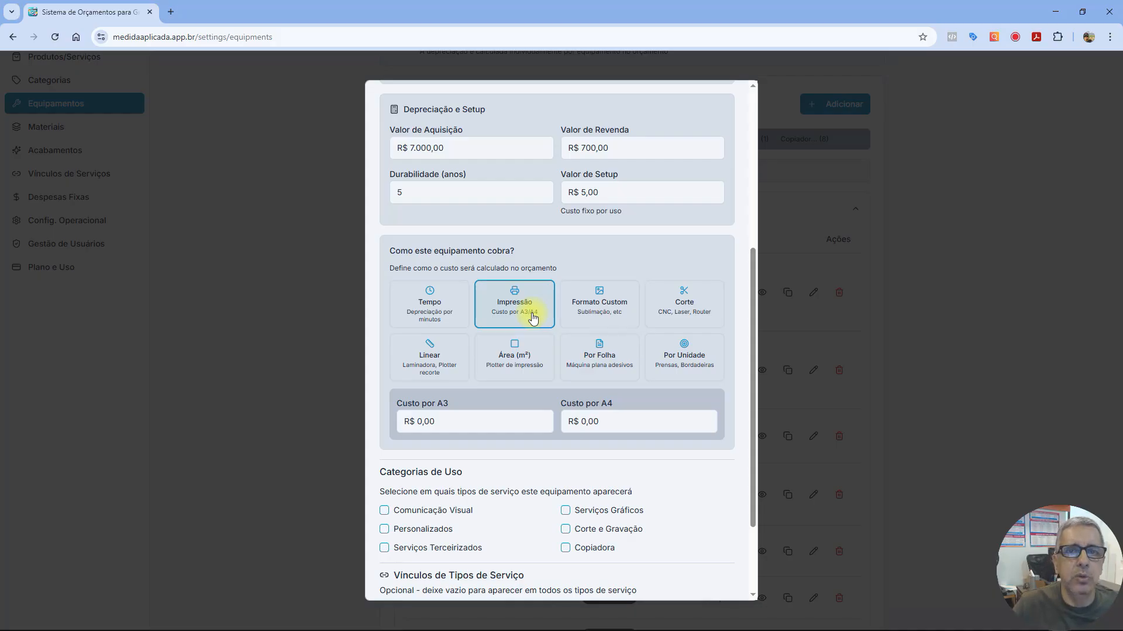
{"action": "left_click", "coordinate": [413, 421]}
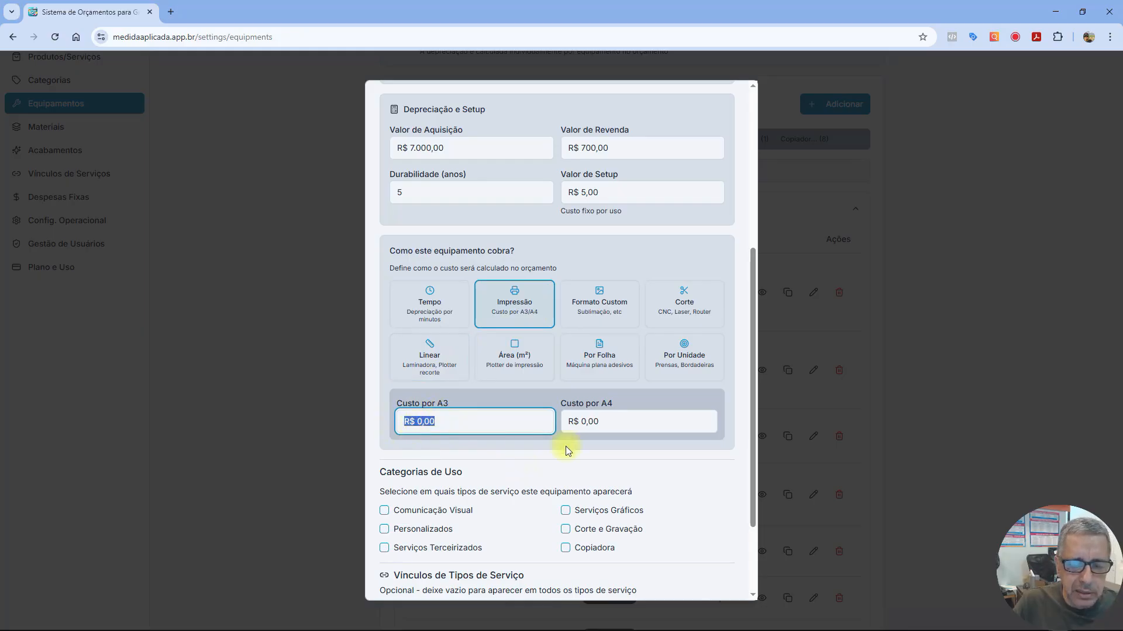
{"action": "left_click", "coordinate": [611, 422]}
{"action": "key", "text": "End"}
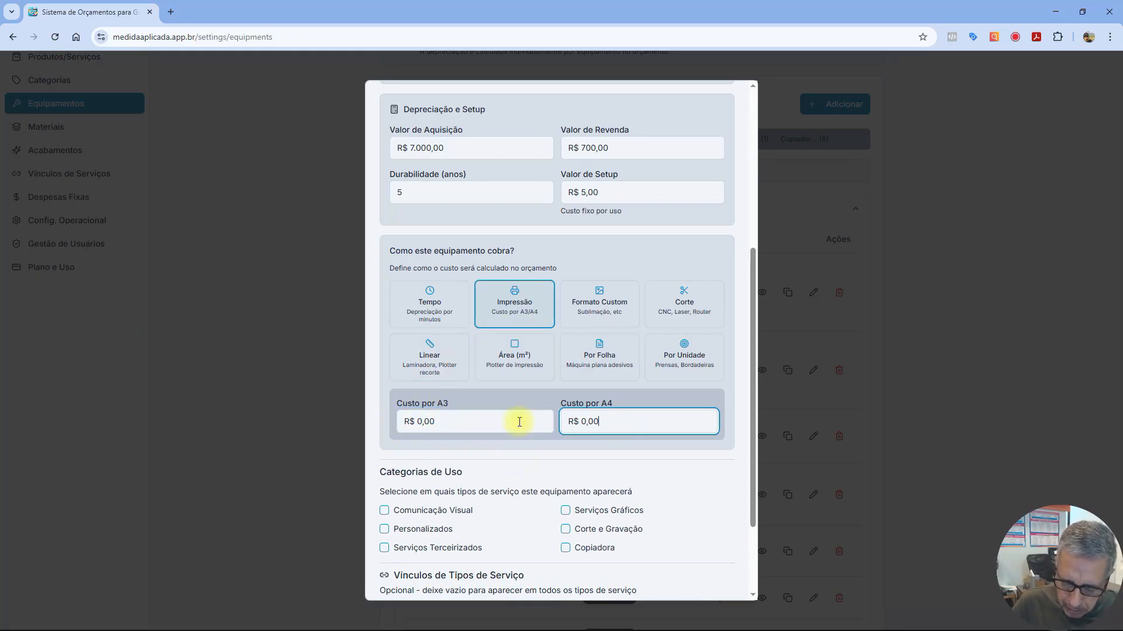
{"action": "type", "text": "5"}
{"action": "left_click", "coordinate": [704, 458]}
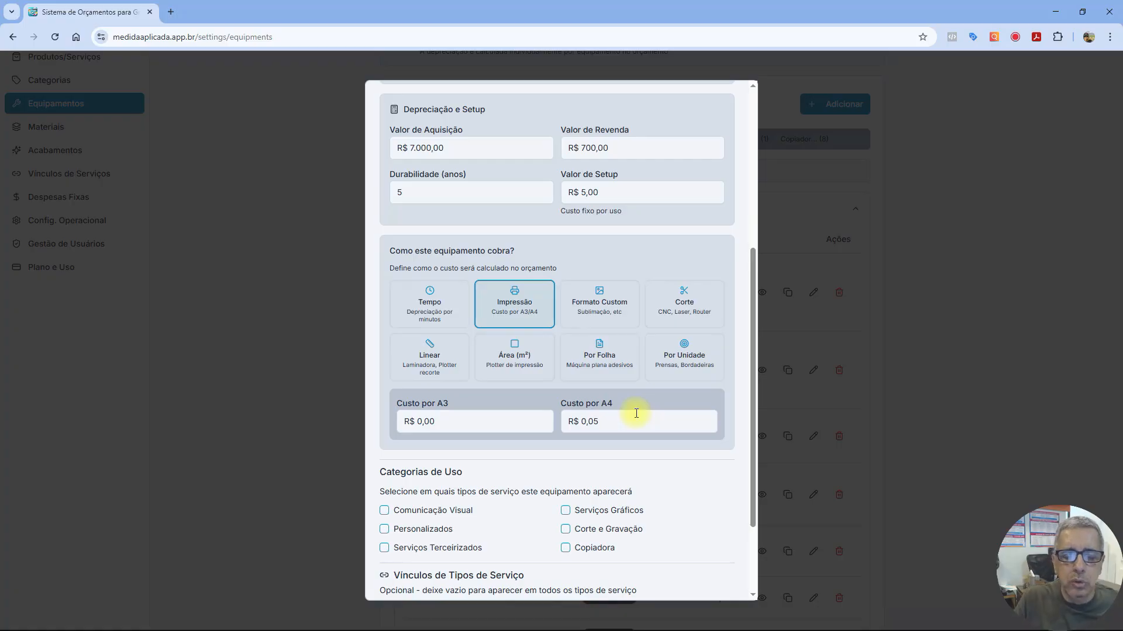
{"action": "left_click_drag", "start_coordinate": [605, 421], "coordinate": [569, 430]}
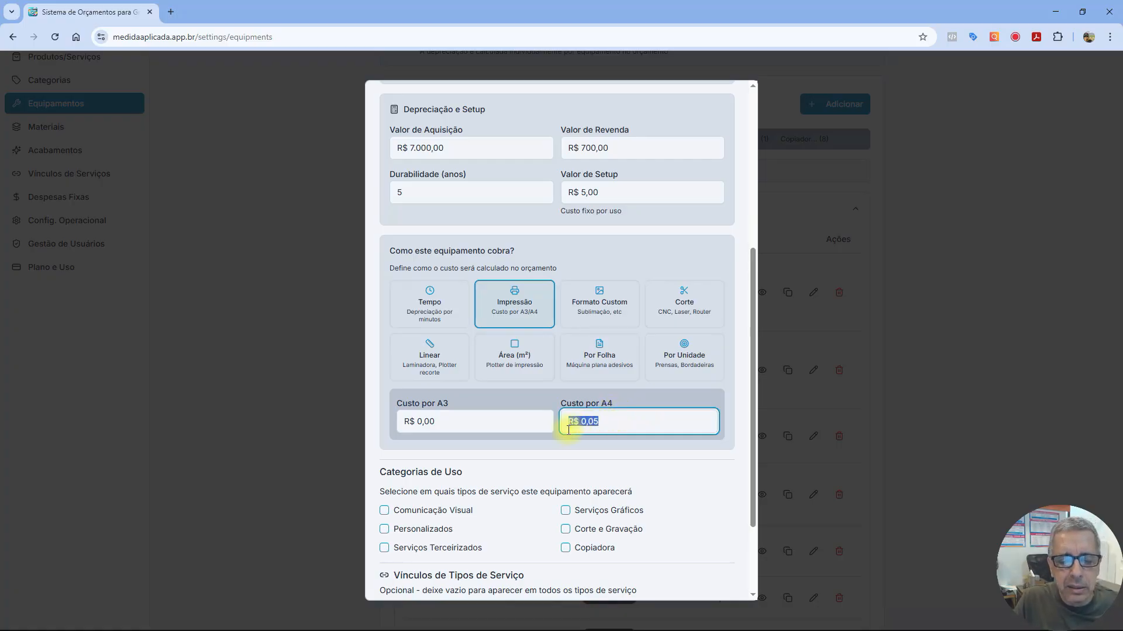
{"action": "left_click", "coordinate": [609, 417]}
{"action": "left_click_drag", "start_coordinate": [607, 418], "coordinate": [569, 421]}
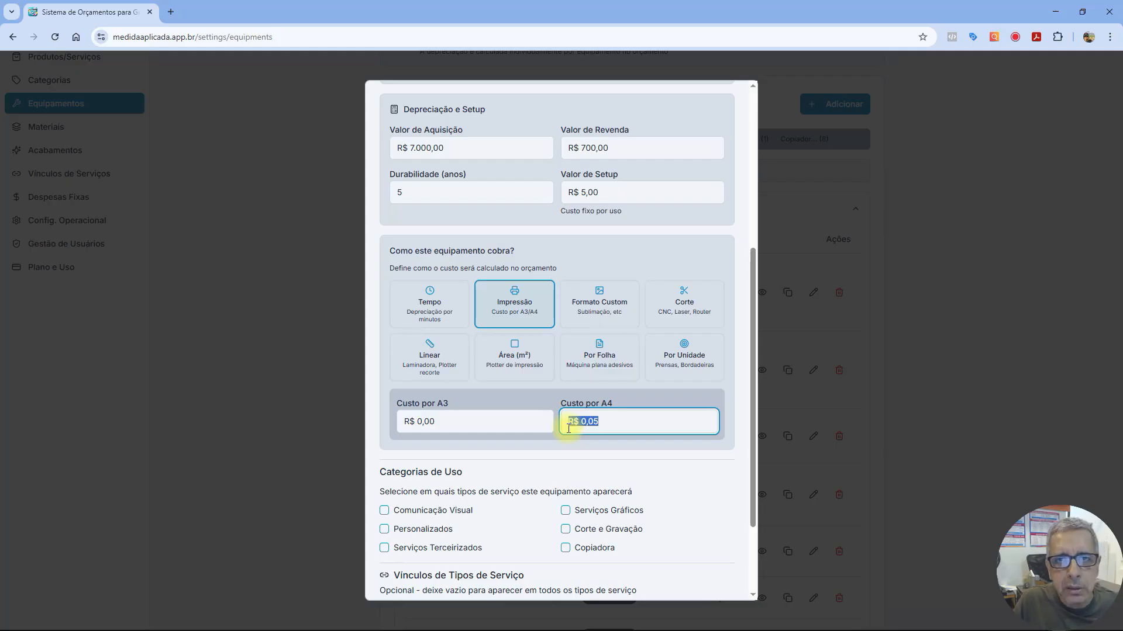
{"action": "left_click", "coordinate": [606, 416]}
{"action": "left_click_drag", "start_coordinate": [601, 419], "coordinate": [534, 419]}
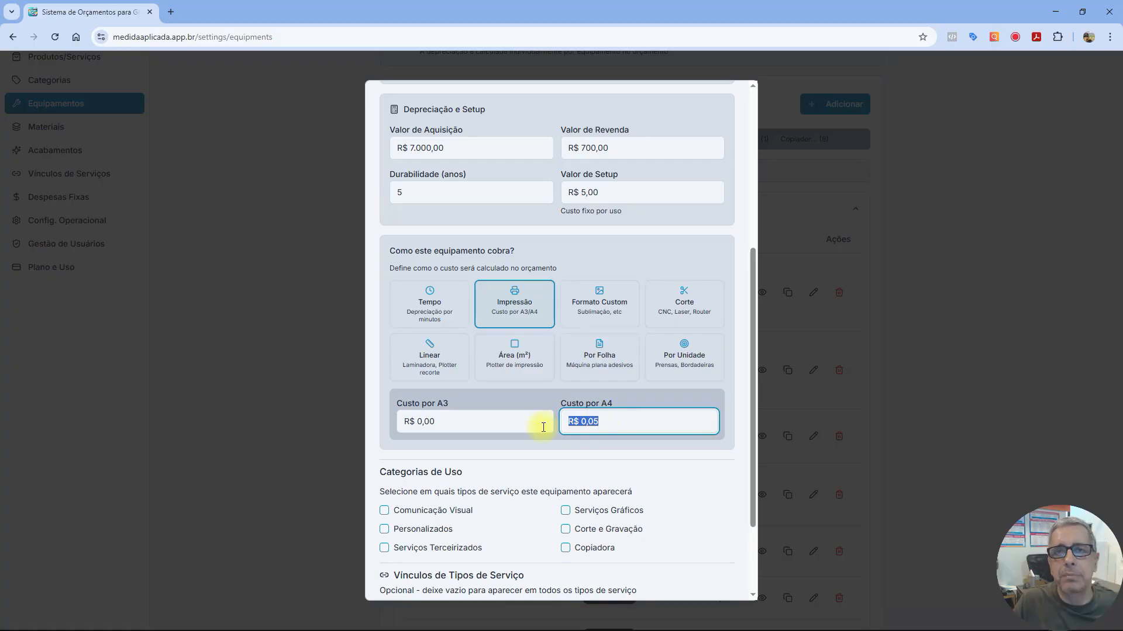
{"action": "left_click", "coordinate": [576, 452]}
{"action": "scroll", "coordinate": [510, 292], "scroll_direction": "down", "scroll_amount": 2}
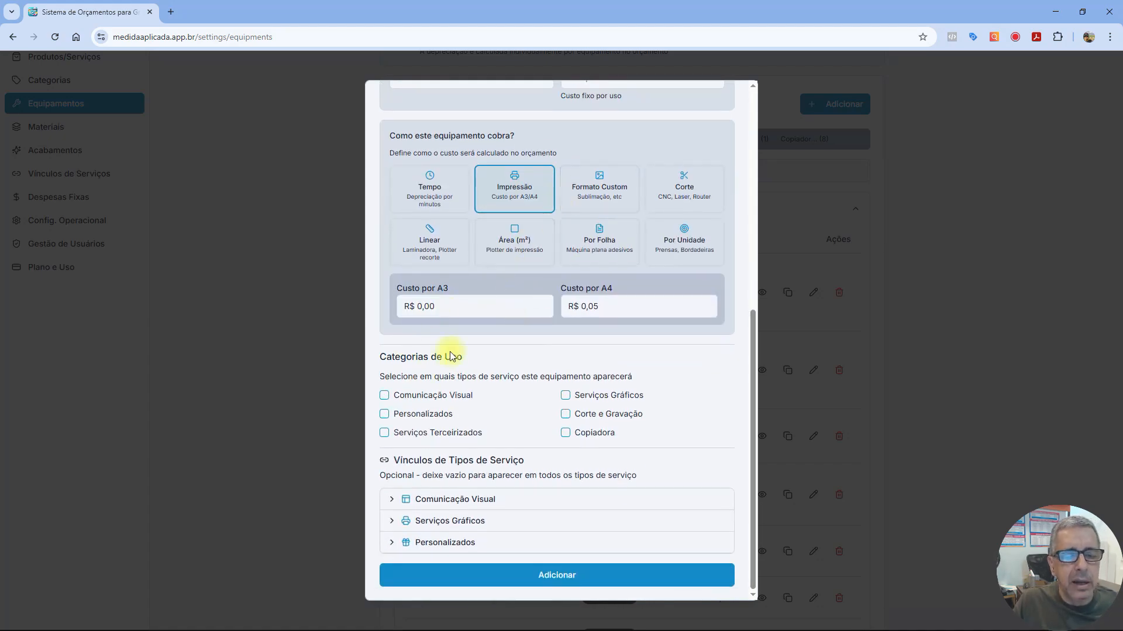
{"action": "scroll", "coordinate": [562, 286], "scroll_direction": "up", "scroll_amount": 7}
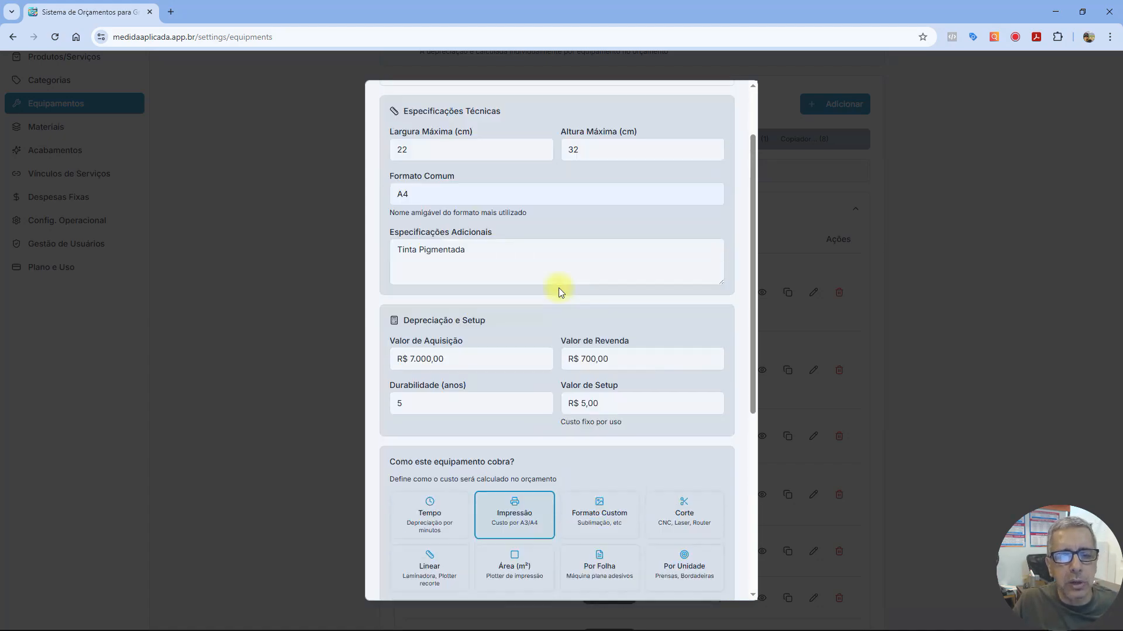
{"action": "left_click_drag", "start_coordinate": [531, 155], "coordinate": [385, 155]}
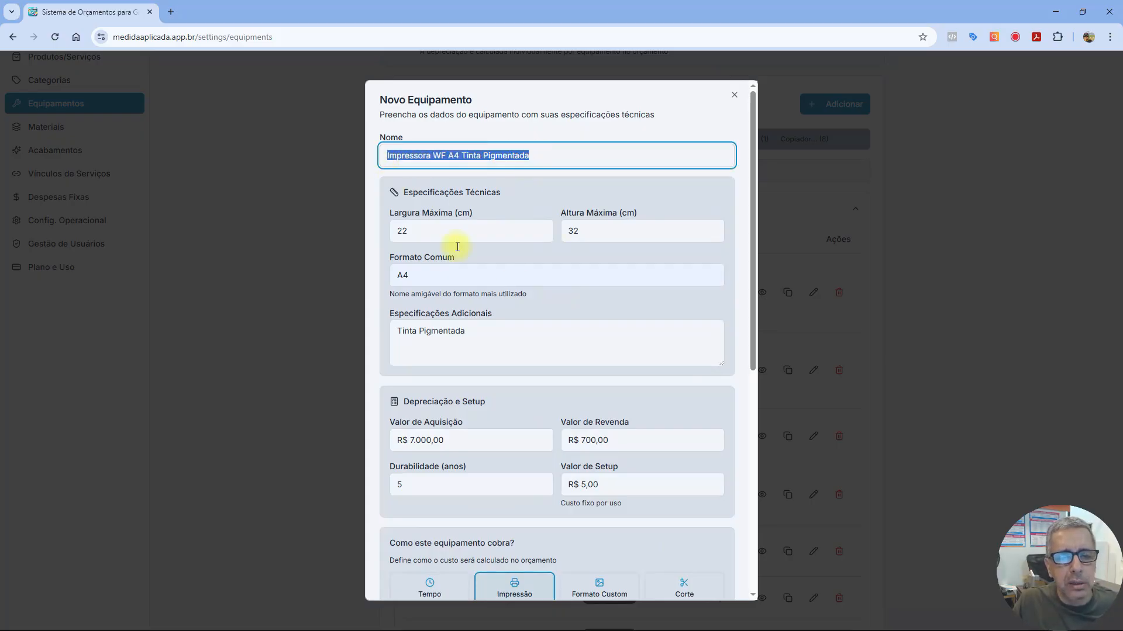
Step: Assign the printer to the usage categories Comunicação Visual, Serviços Gráficos, Personalizados and Copiadora
{"action": "scroll", "coordinate": [503, 356], "scroll_direction": "down", "scroll_amount": 5}
{"action": "scroll", "coordinate": [502, 357], "scroll_direction": "down", "scroll_amount": 2}
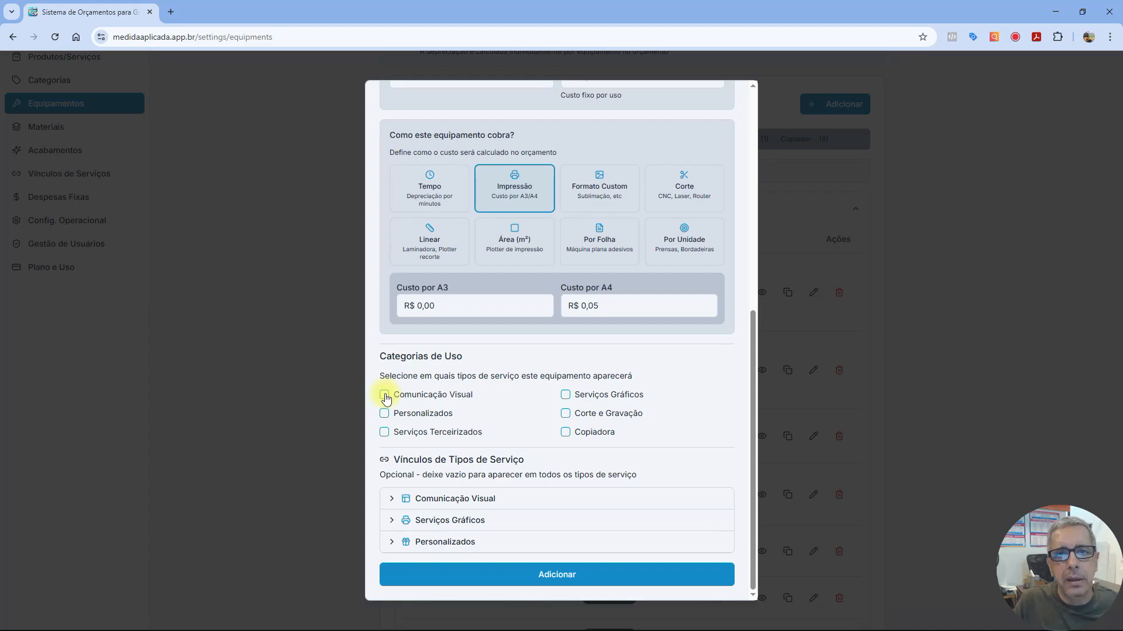
{"action": "left_click", "coordinate": [385, 396]}
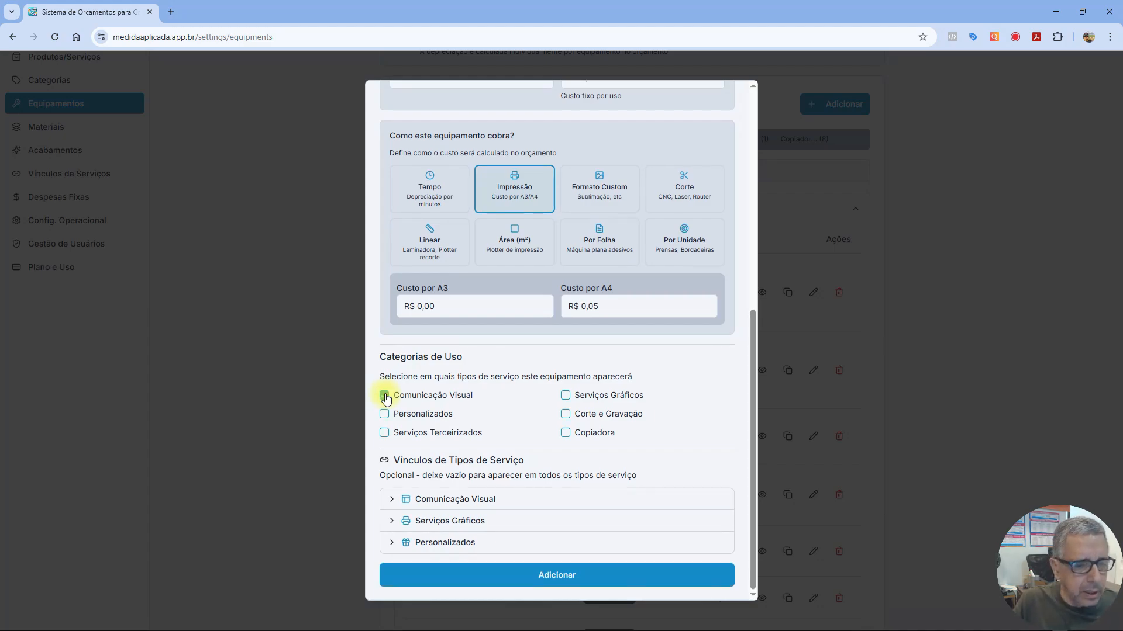
{"action": "left_click", "coordinate": [566, 397]}
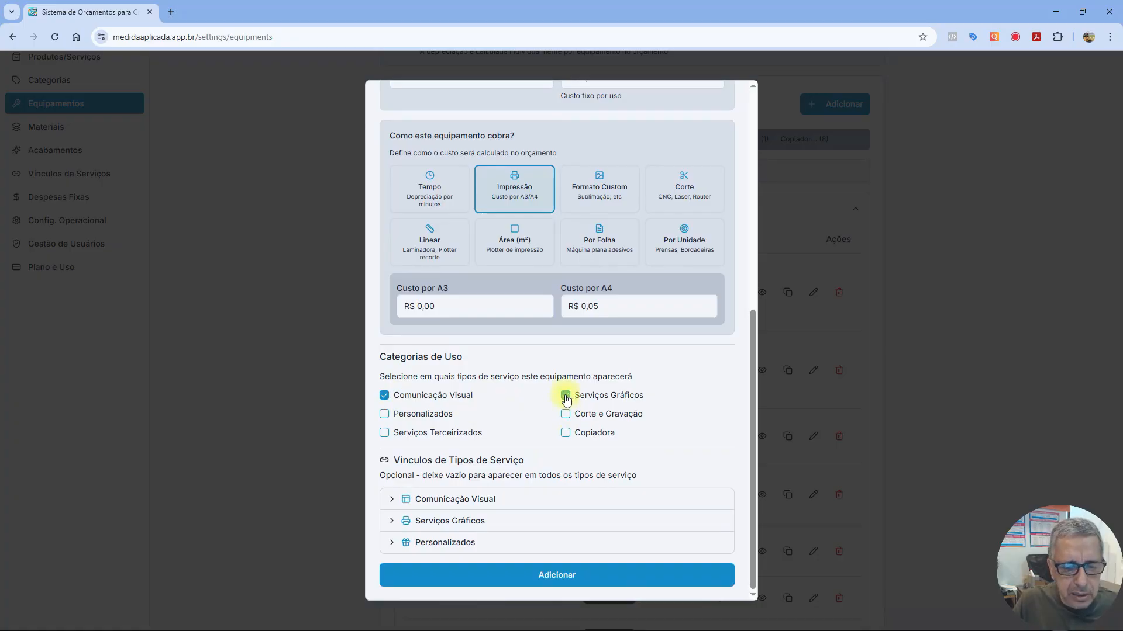
{"action": "left_click", "coordinate": [384, 417]}
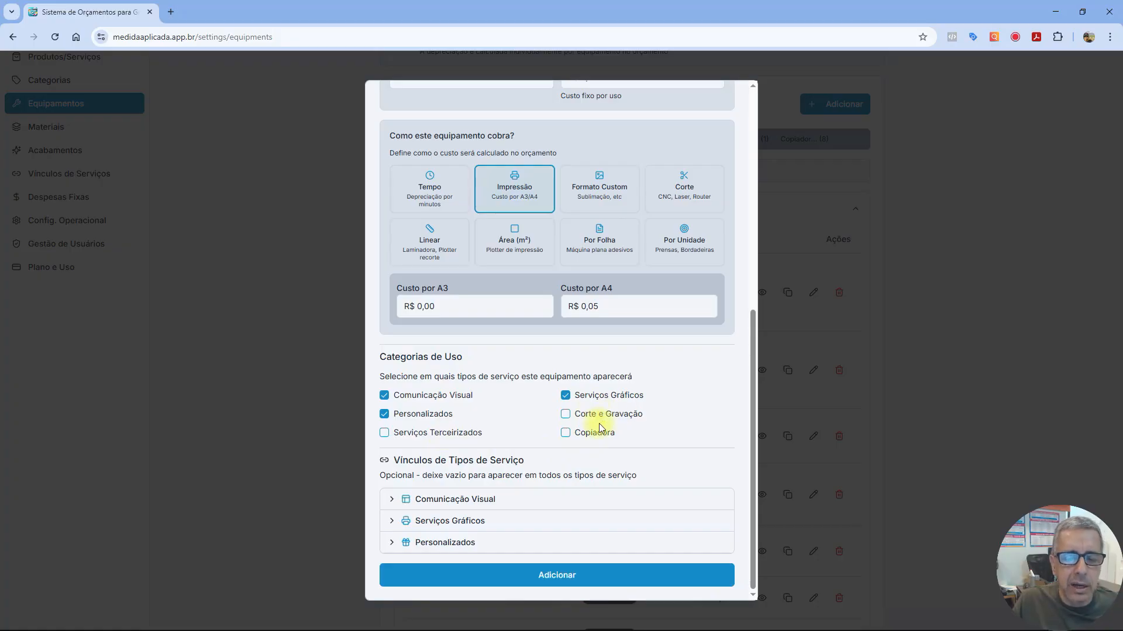
{"action": "scroll", "coordinate": [546, 128], "scroll_direction": "up", "scroll_amount": 7}
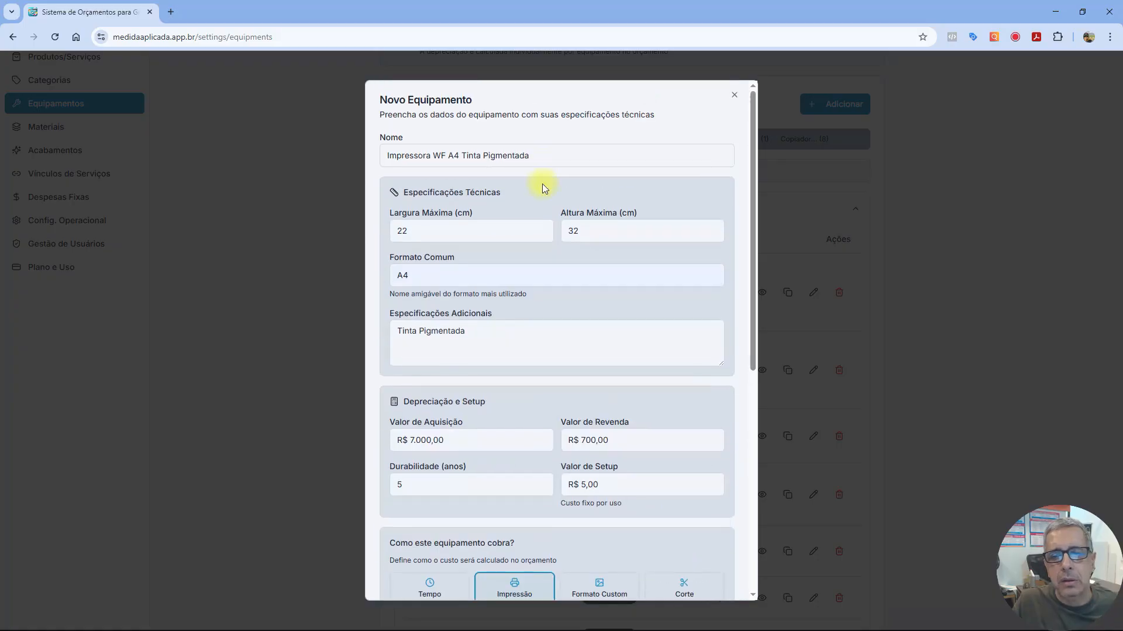
{"action": "scroll", "coordinate": [478, 223], "scroll_direction": "down", "scroll_amount": 5}
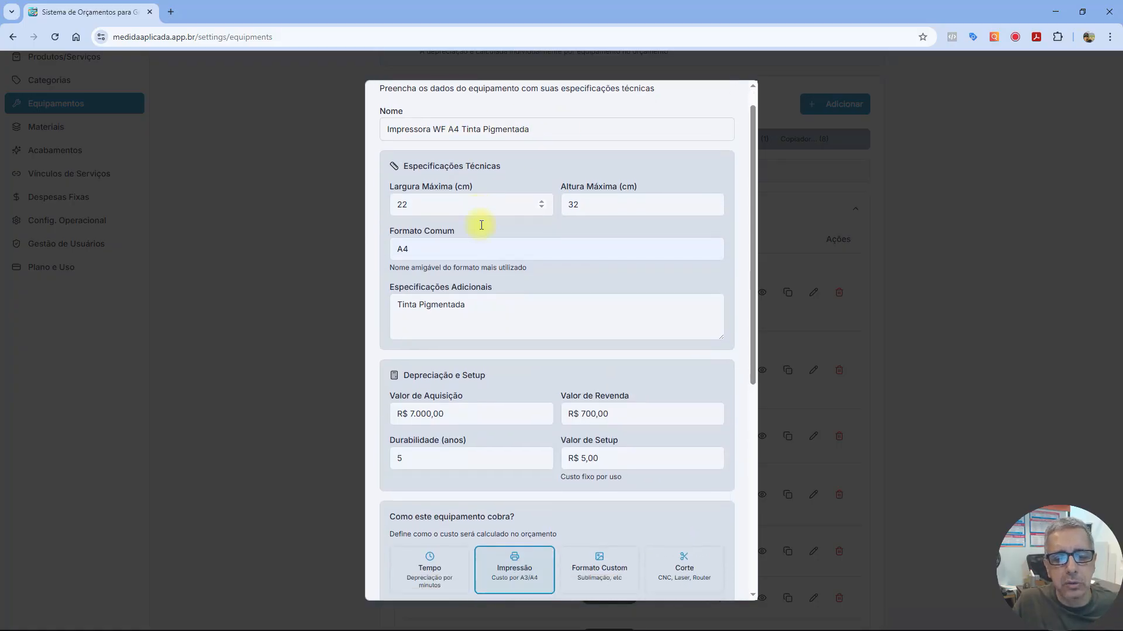
{"action": "scroll", "coordinate": [510, 263], "scroll_direction": "down", "scroll_amount": 2}
{"action": "left_click", "coordinate": [566, 434]}
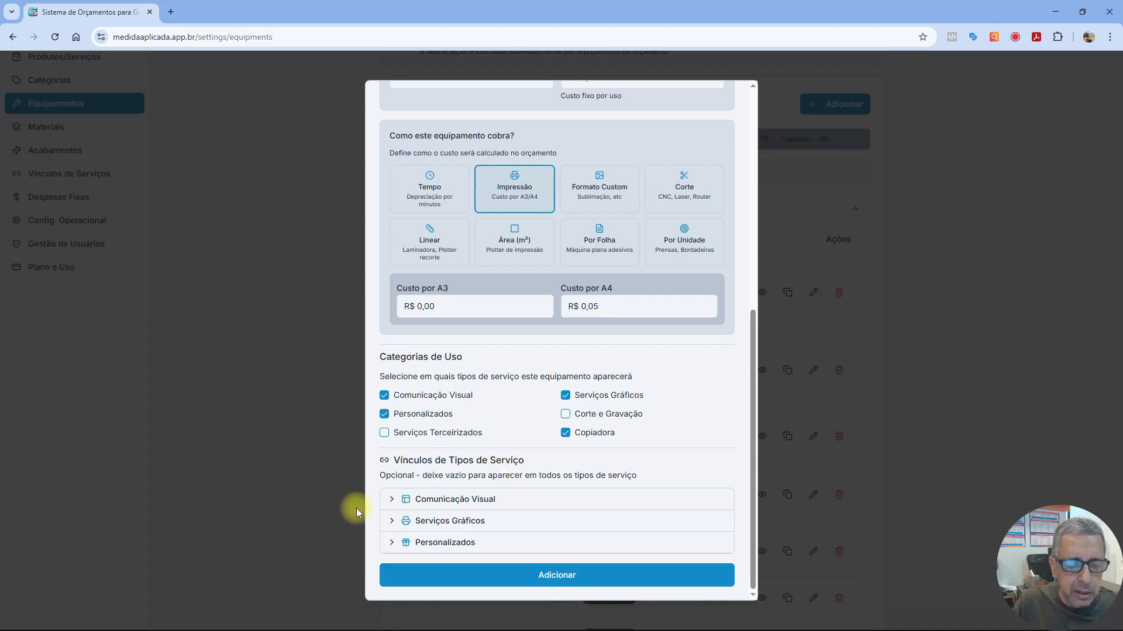
Step: Link the printer to the CV Interna service types Totens Internos, Placas de Setores, Displays, Painéis Decorativos and Murais
{"action": "left_click", "coordinate": [420, 500]}
{"action": "scroll", "coordinate": [489, 494], "scroll_direction": "down", "scroll_amount": 1}
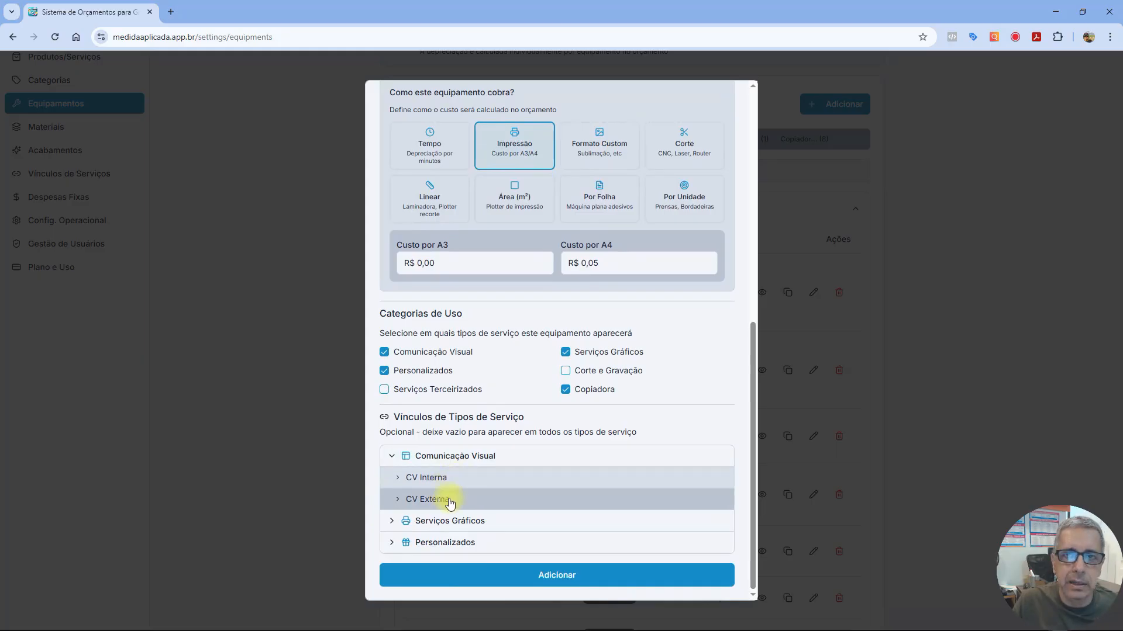
{"action": "left_click", "coordinate": [452, 480]}
{"action": "scroll", "coordinate": [434, 433], "scroll_direction": "down", "scroll_amount": 2}
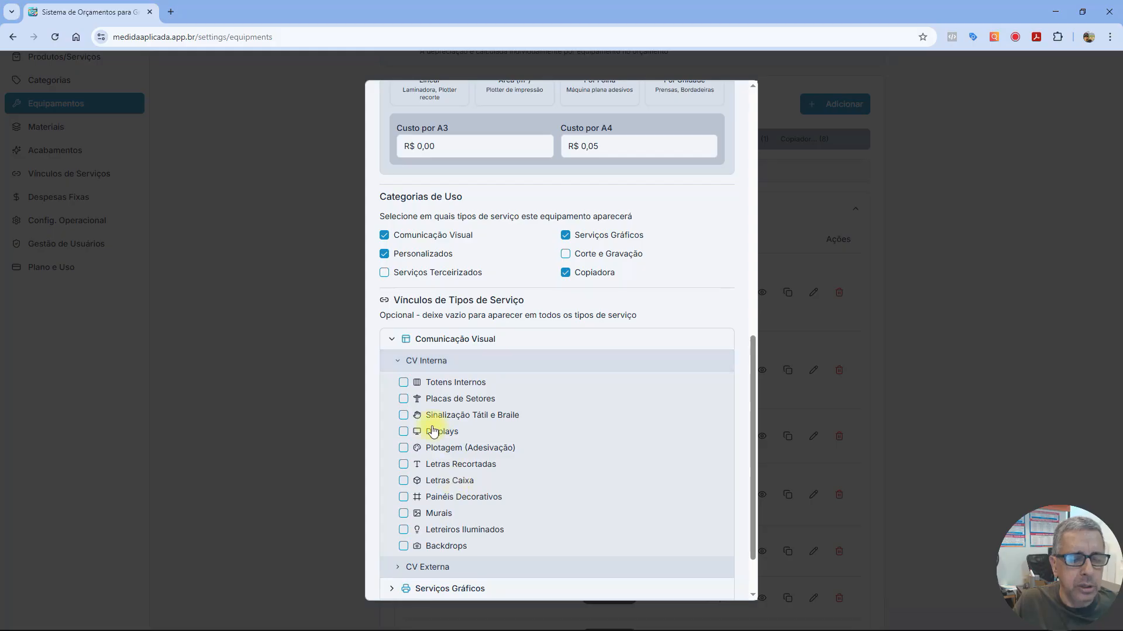
{"action": "left_click", "coordinate": [403, 383]}
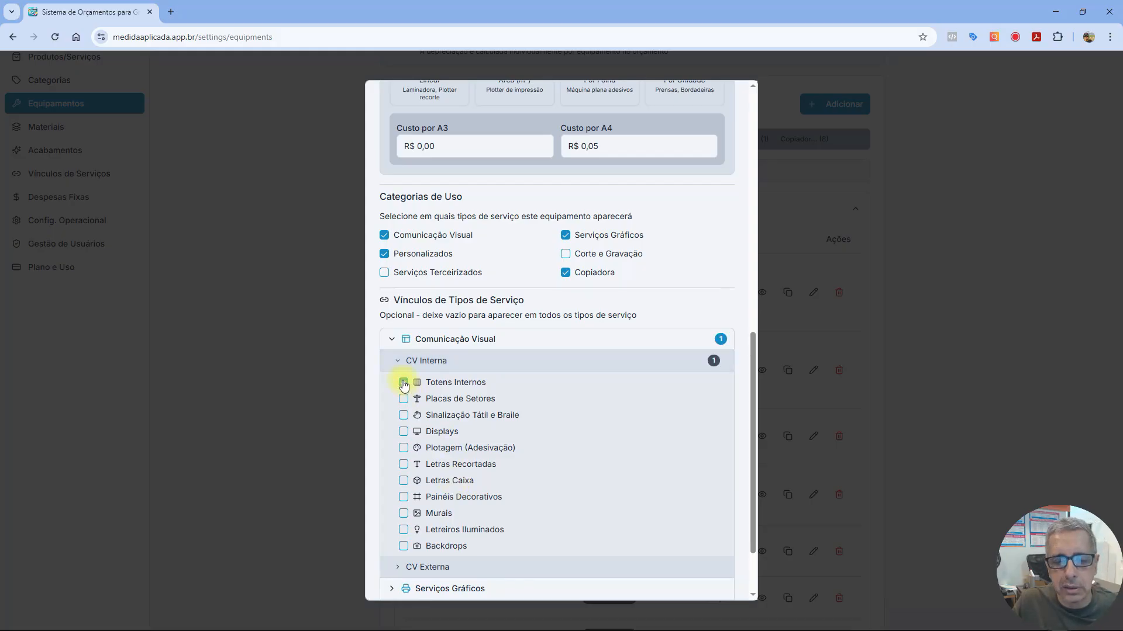
{"action": "left_click", "coordinate": [402, 401]}
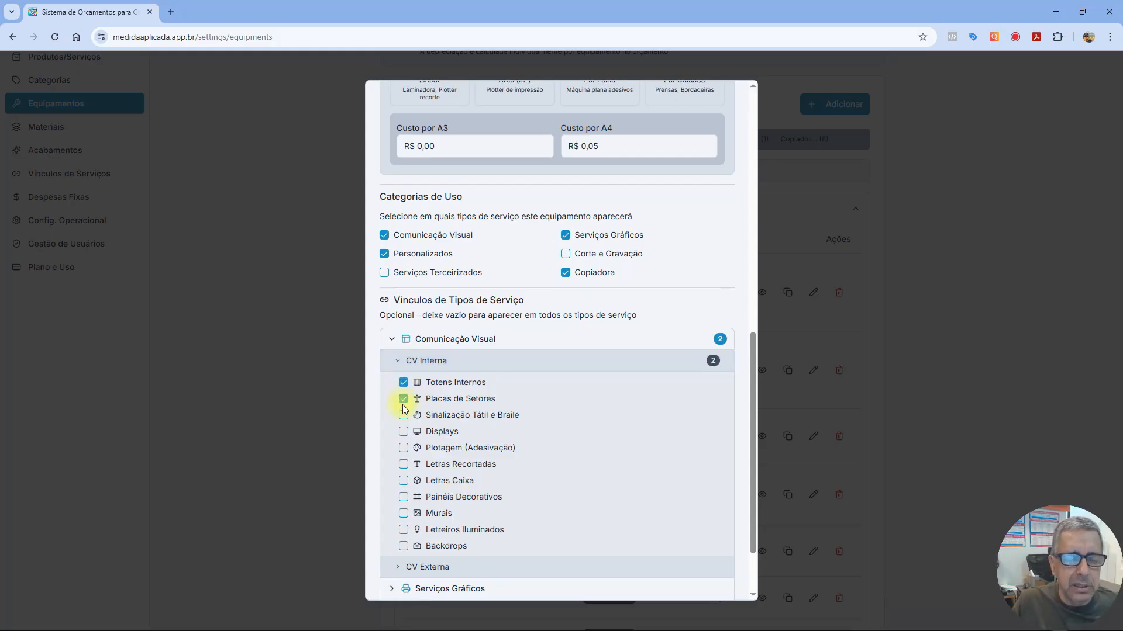
{"action": "left_click", "coordinate": [405, 434]}
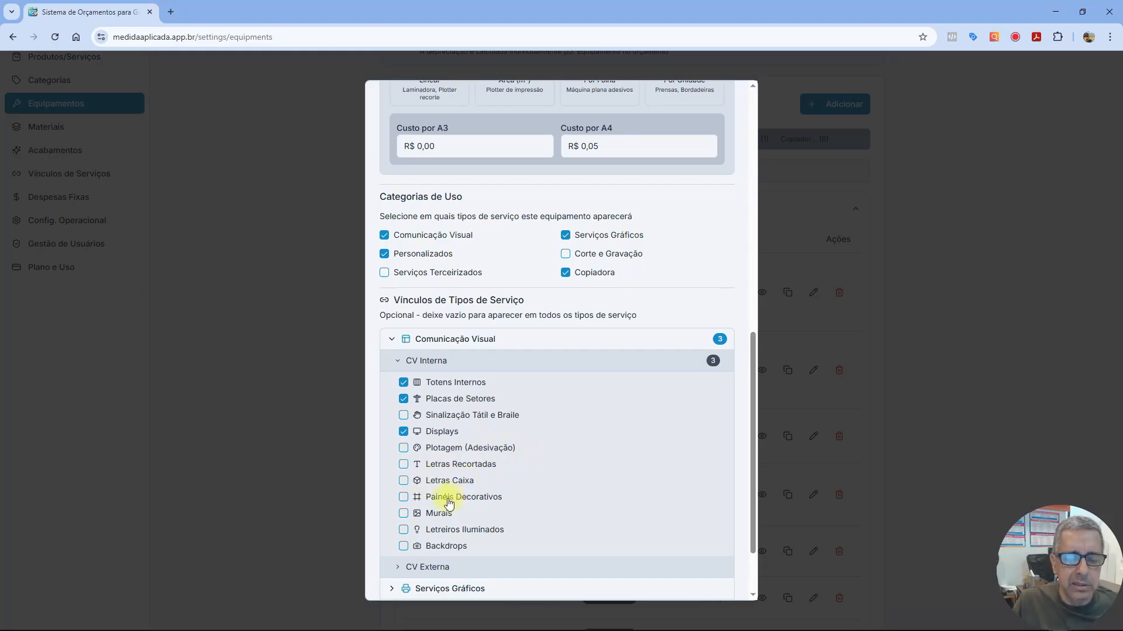
{"action": "left_click", "coordinate": [403, 497]}
{"action": "left_click", "coordinate": [404, 514]}
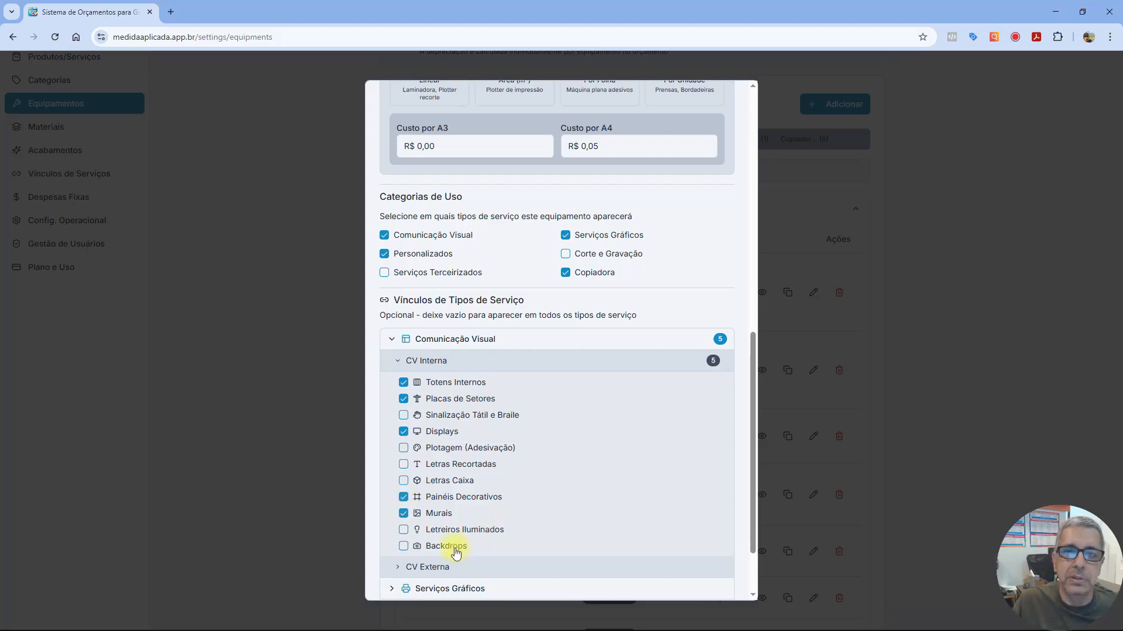
Step: Link the printer to the Serviços Gráficos types Bloco e Talões, Fichas em Geral and Etiquetas de papel
{"action": "scroll", "coordinate": [450, 546], "scroll_direction": "down", "scroll_amount": 2}
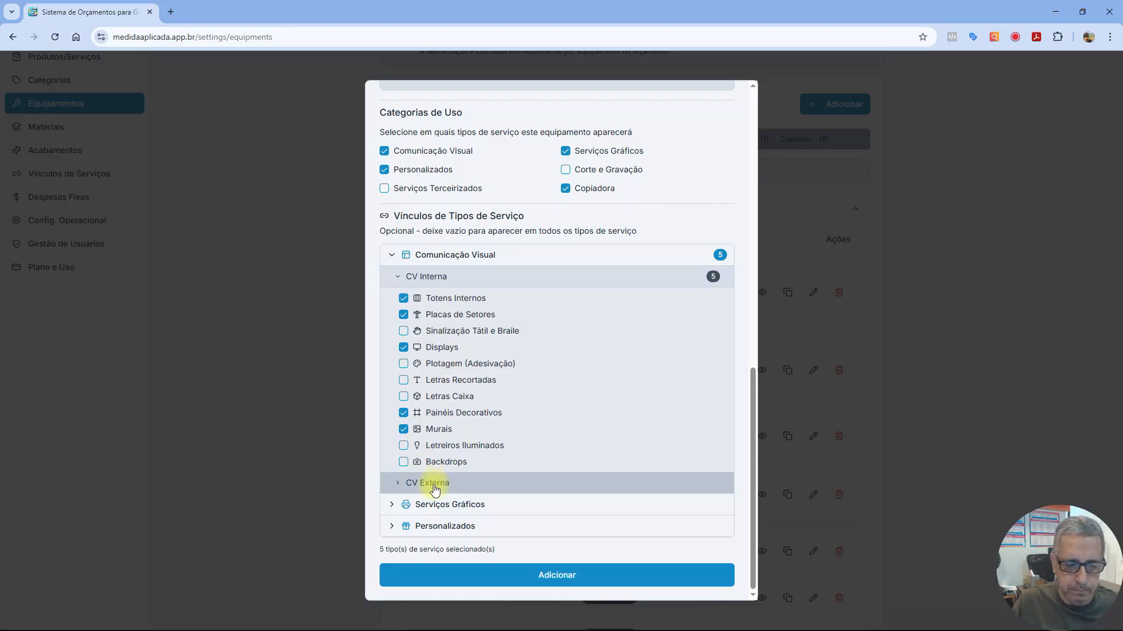
{"action": "left_click", "coordinate": [428, 507]}
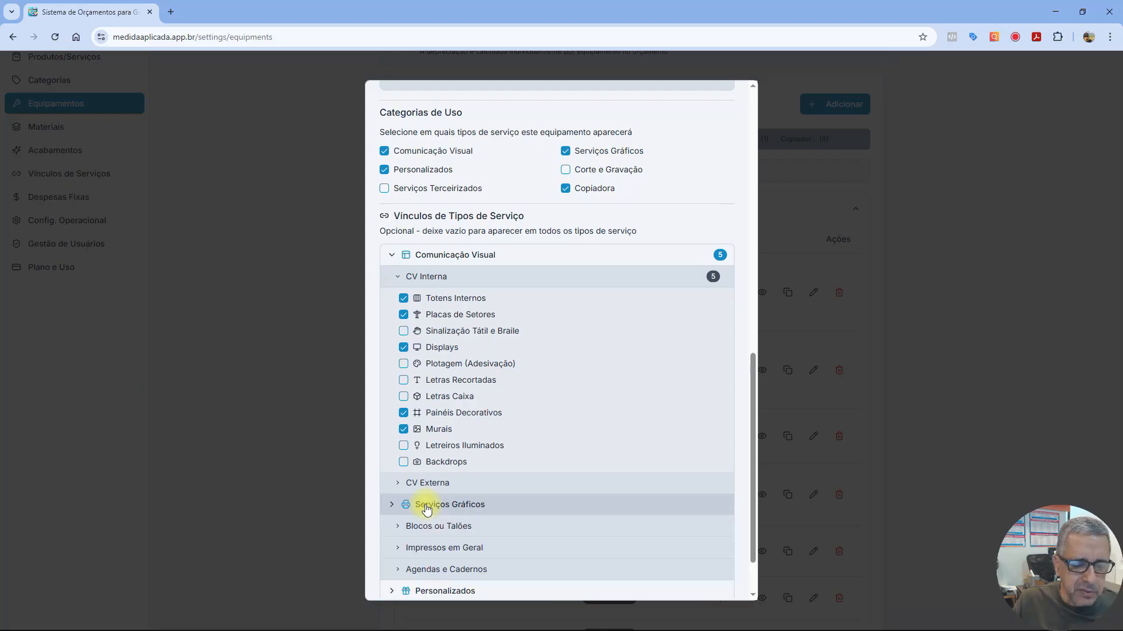
{"action": "scroll", "coordinate": [438, 473], "scroll_direction": "down", "scroll_amount": 2}
{"action": "left_click", "coordinate": [483, 466]}
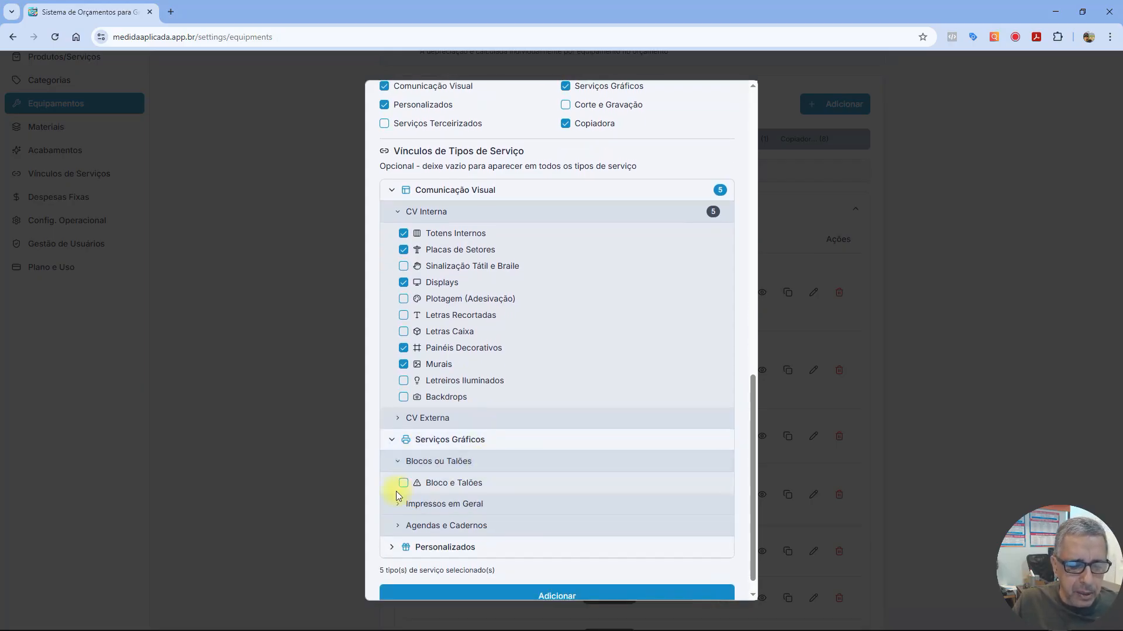
{"action": "left_click", "coordinate": [404, 483]}
{"action": "left_click", "coordinate": [445, 504]}
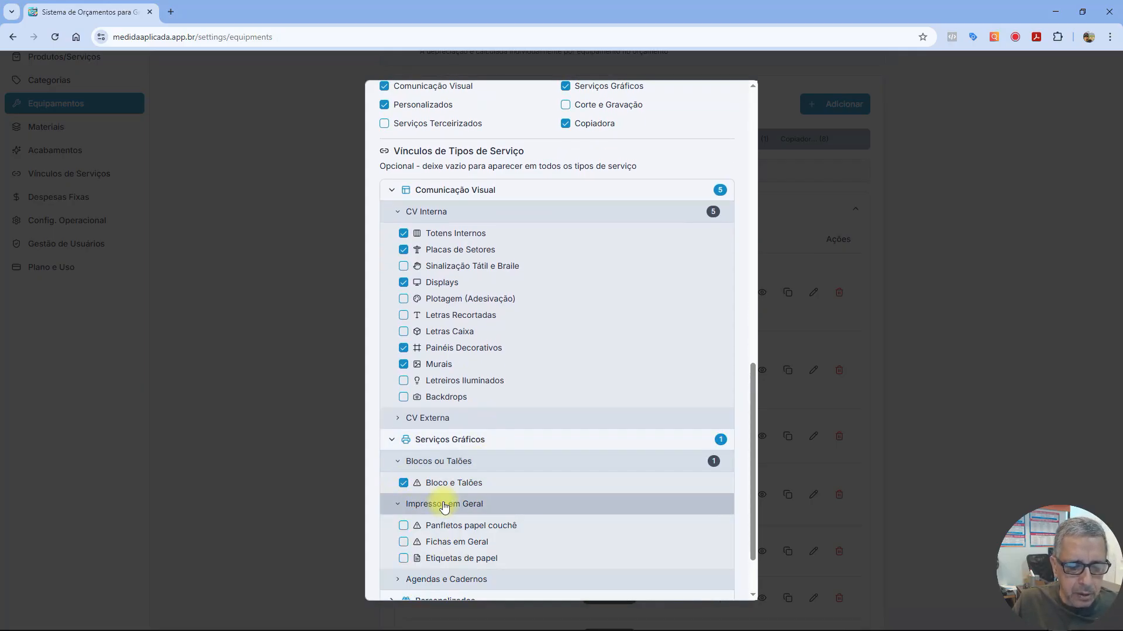
{"action": "scroll", "coordinate": [439, 501], "scroll_direction": "down", "scroll_amount": 1}
{"action": "left_click", "coordinate": [404, 468]}
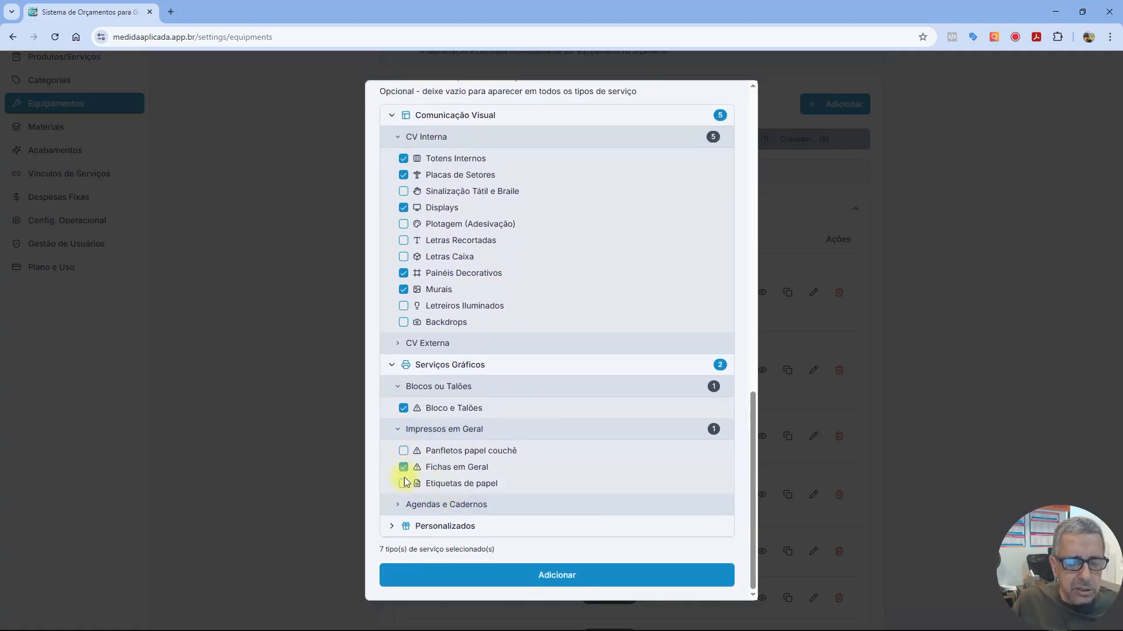
{"action": "left_click", "coordinate": [404, 485]}
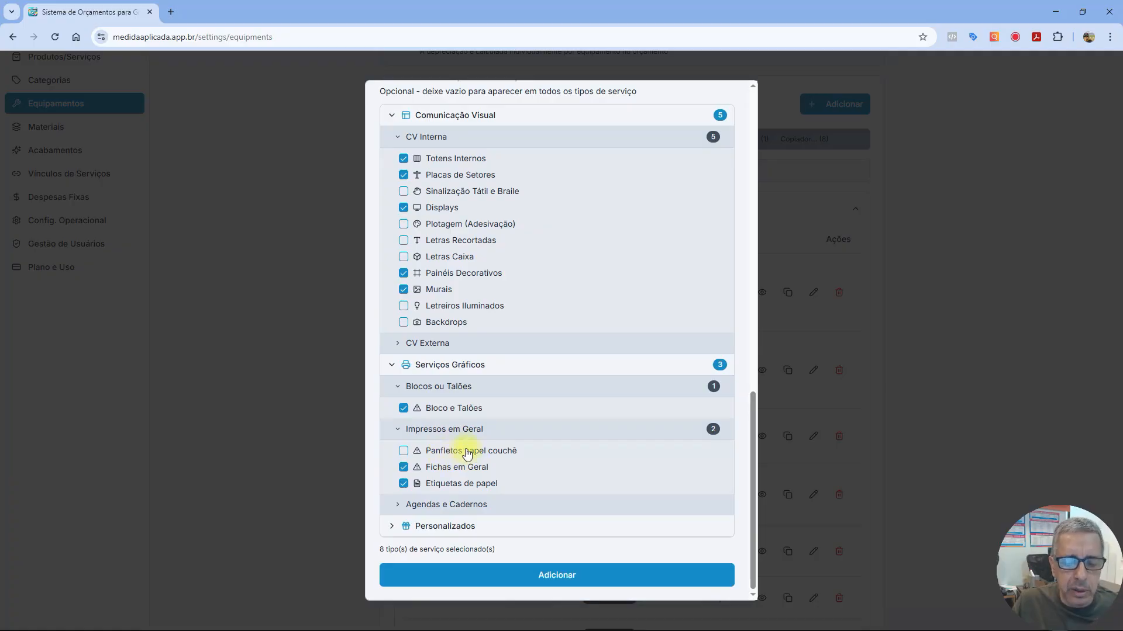
Step: Link the printer to Agendas com datas and Livretos Grampo Canoa under Agendas e Cadernos
{"action": "left_click", "coordinate": [421, 506]}
{"action": "scroll", "coordinate": [424, 509], "scroll_direction": "down", "scroll_amount": 1}
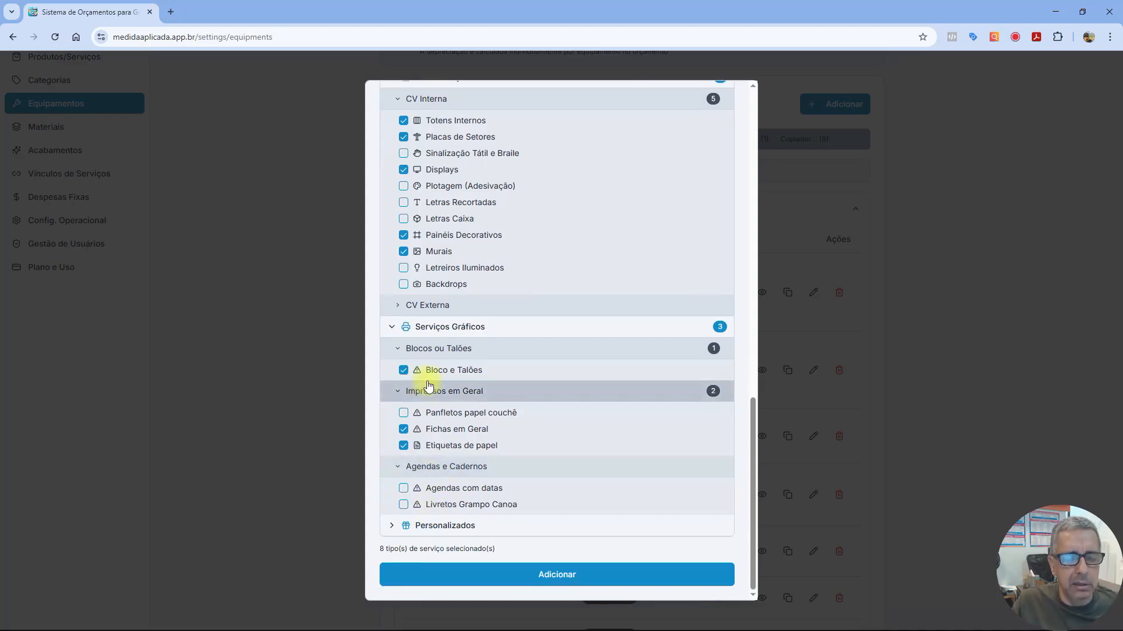
{"action": "left_click", "coordinate": [405, 490]}
{"action": "left_click", "coordinate": [404, 505]}
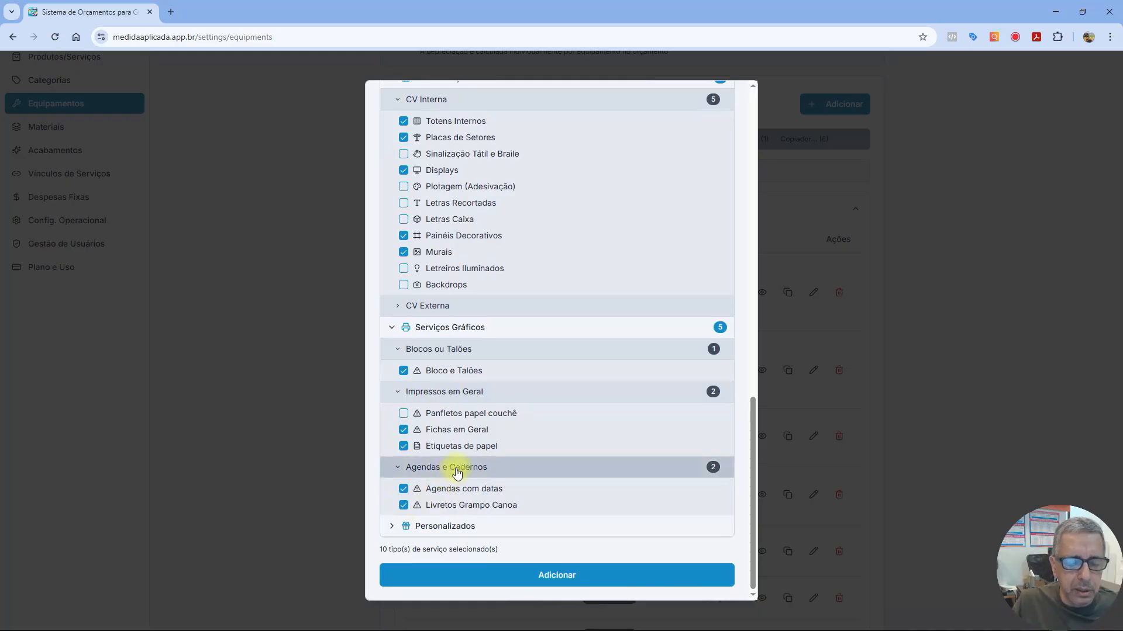
Step: Link the printer to the Credenciais para eventos service type under Personalizados
{"action": "left_click", "coordinate": [427, 525]}
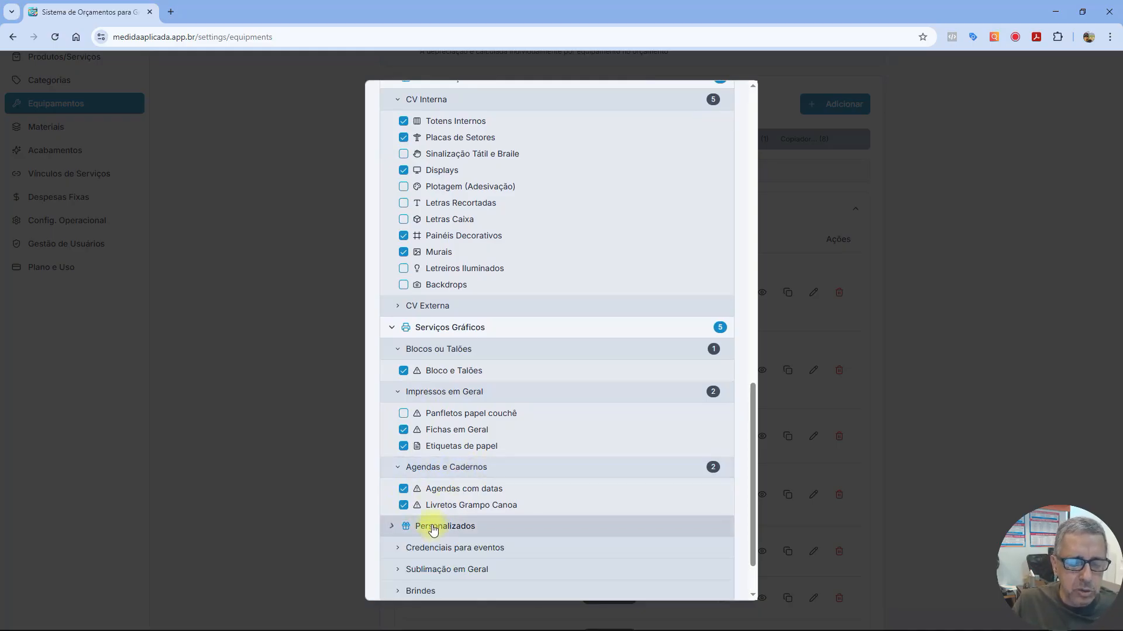
{"action": "scroll", "coordinate": [436, 524], "scroll_direction": "down", "scroll_amount": 1}
{"action": "left_click", "coordinate": [500, 483]}
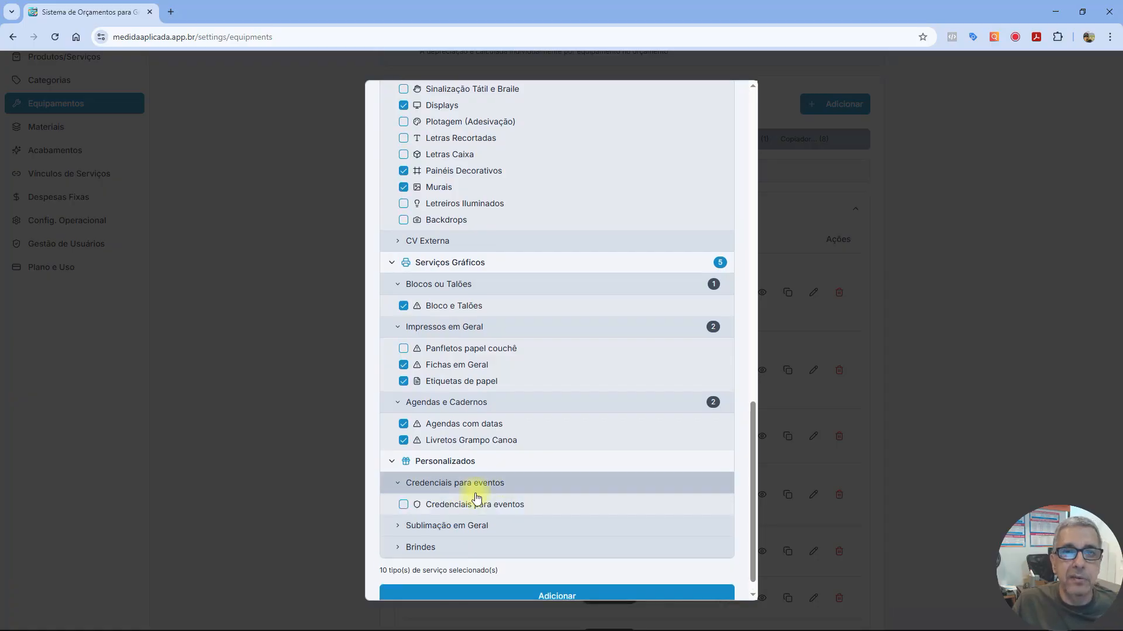
{"action": "left_click", "coordinate": [464, 510]}
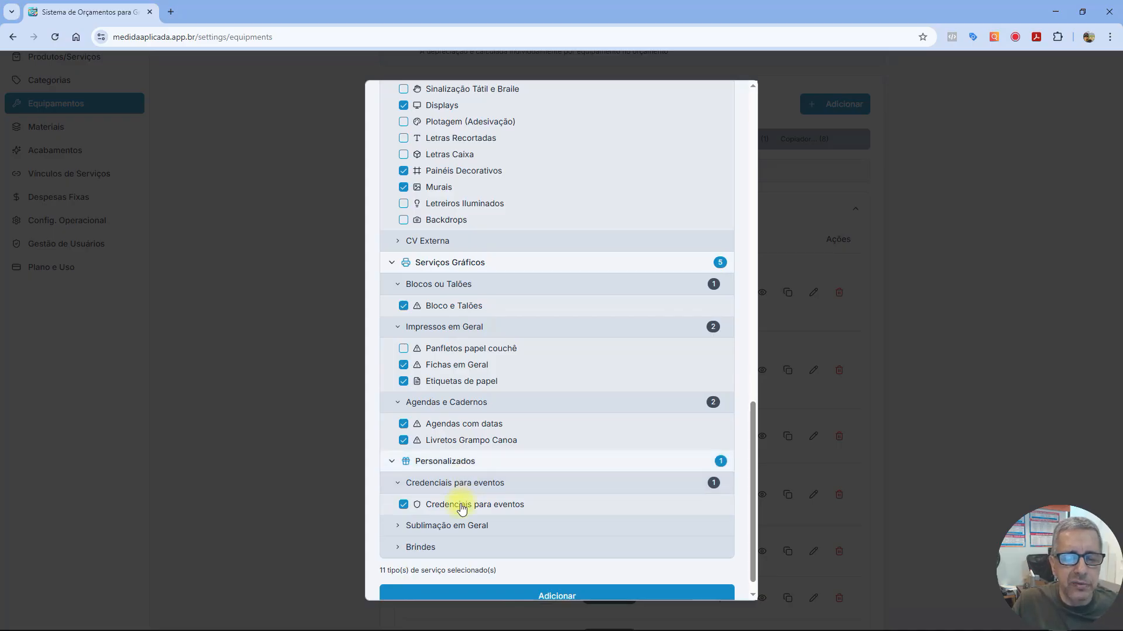
Step: Look through Sublimação em Geral and link the printer to Copos de Acrílico under Brindes
{"action": "scroll", "coordinate": [450, 404], "scroll_direction": "down", "scroll_amount": 1}
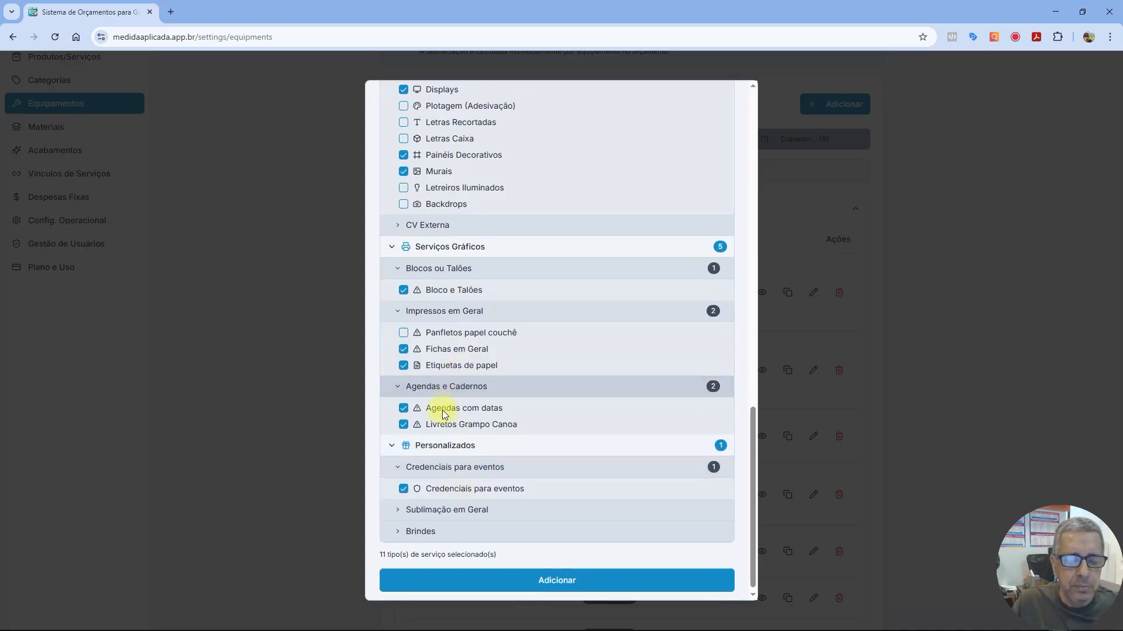
{"action": "left_click", "coordinate": [439, 503]}
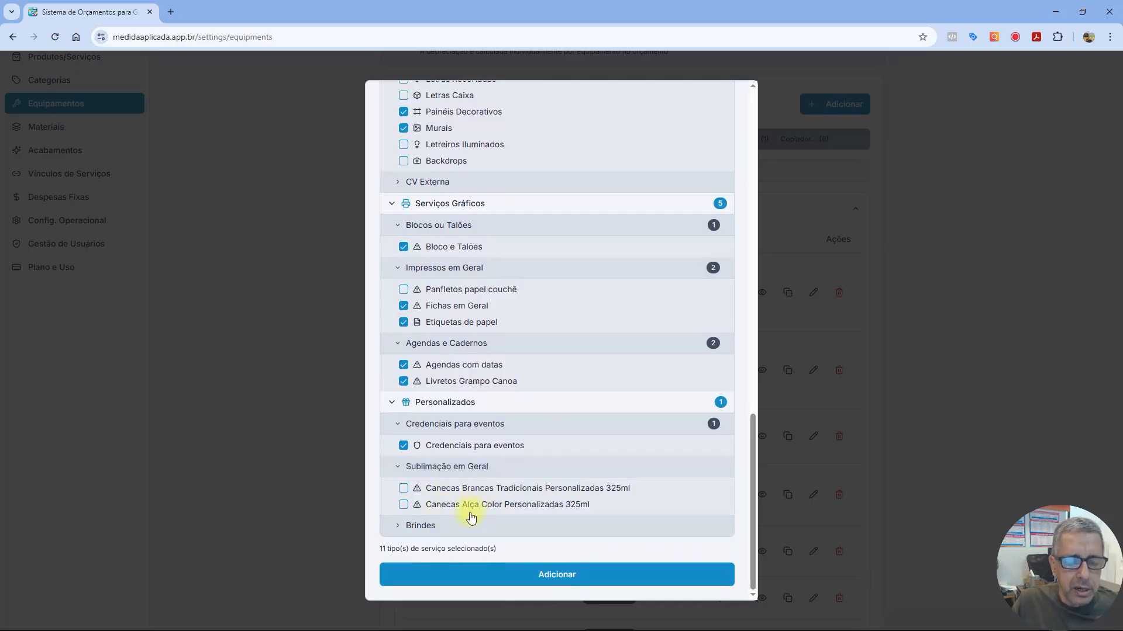
{"action": "left_click", "coordinate": [439, 525]}
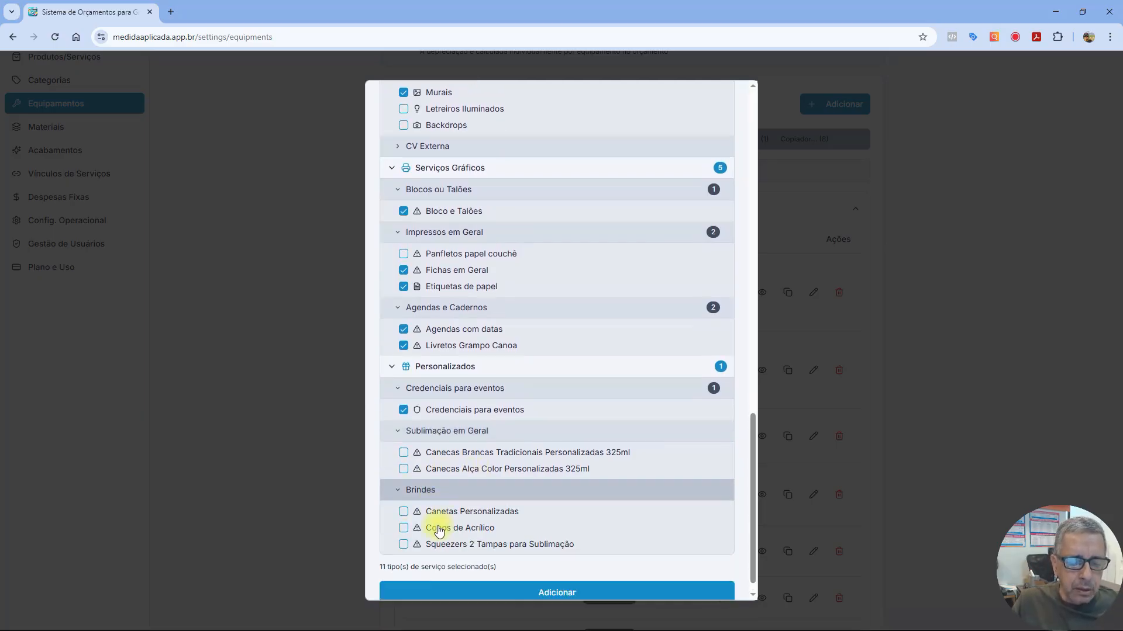
{"action": "scroll", "coordinate": [438, 531], "scroll_direction": "down", "scroll_amount": 1}
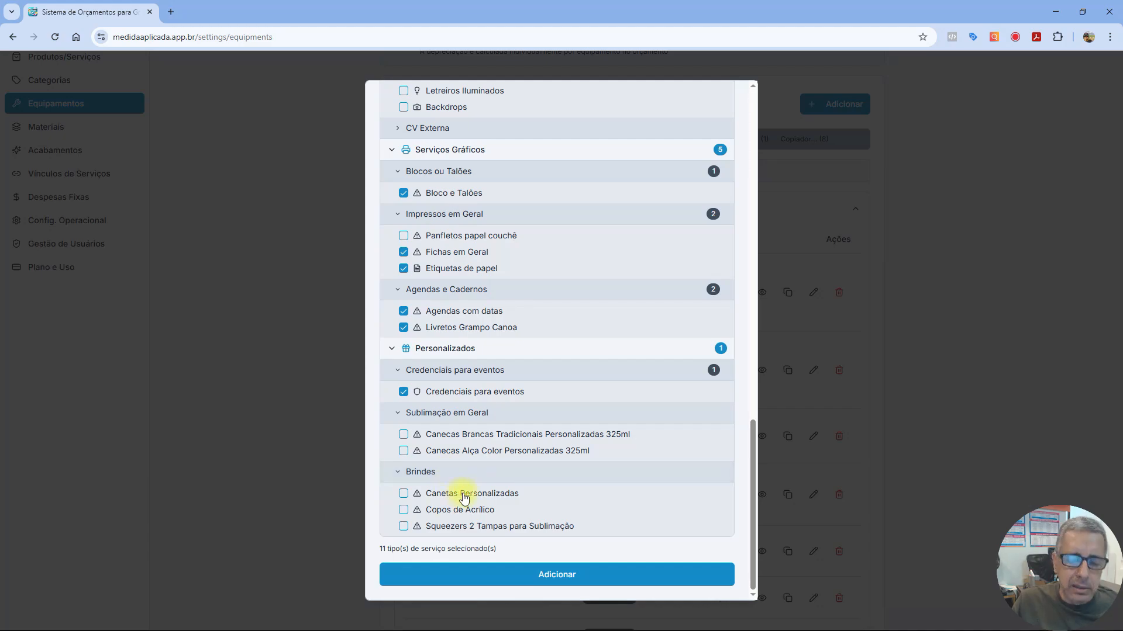
{"action": "left_click", "coordinate": [440, 515]}
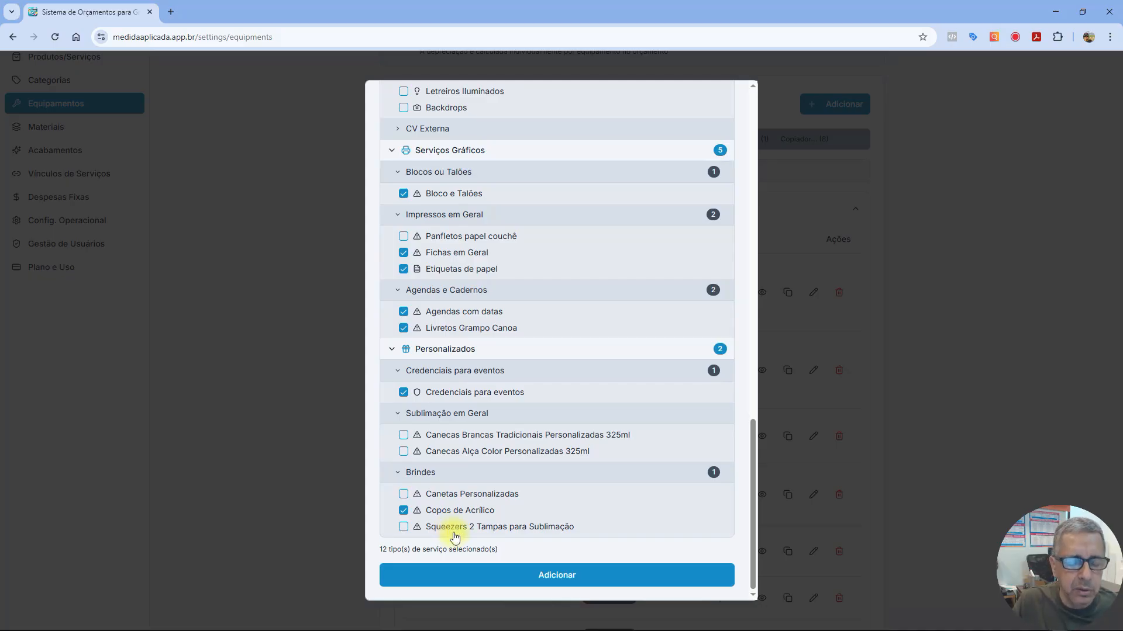
{"action": "scroll", "coordinate": [455, 537], "scroll_direction": "up", "scroll_amount": 15}
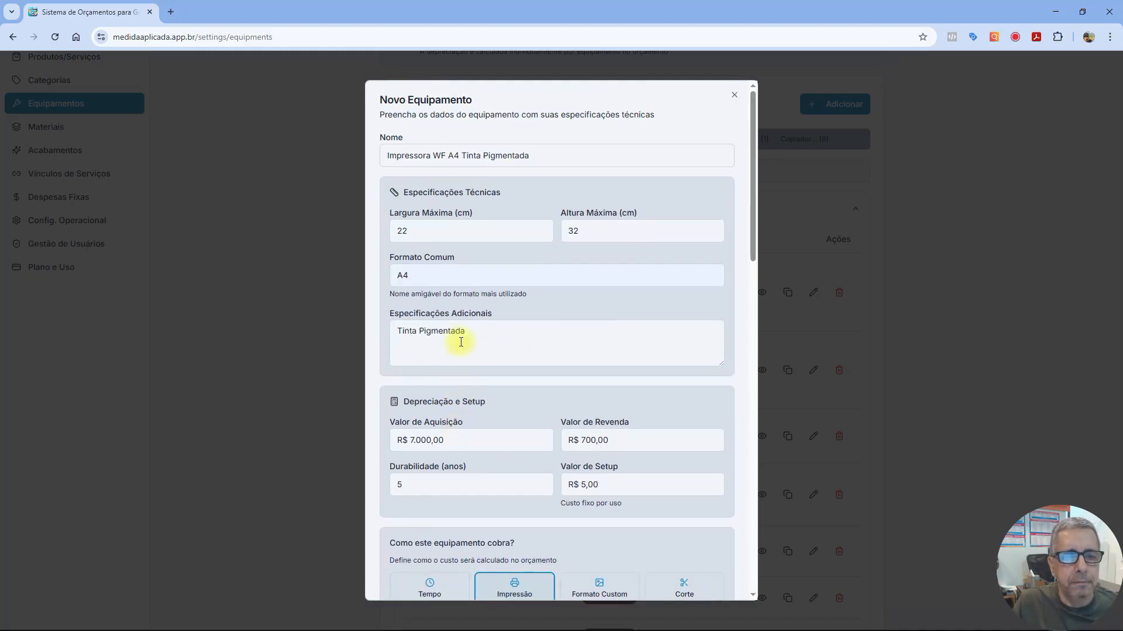
{"action": "scroll", "coordinate": [471, 257], "scroll_direction": "down", "scroll_amount": 15}
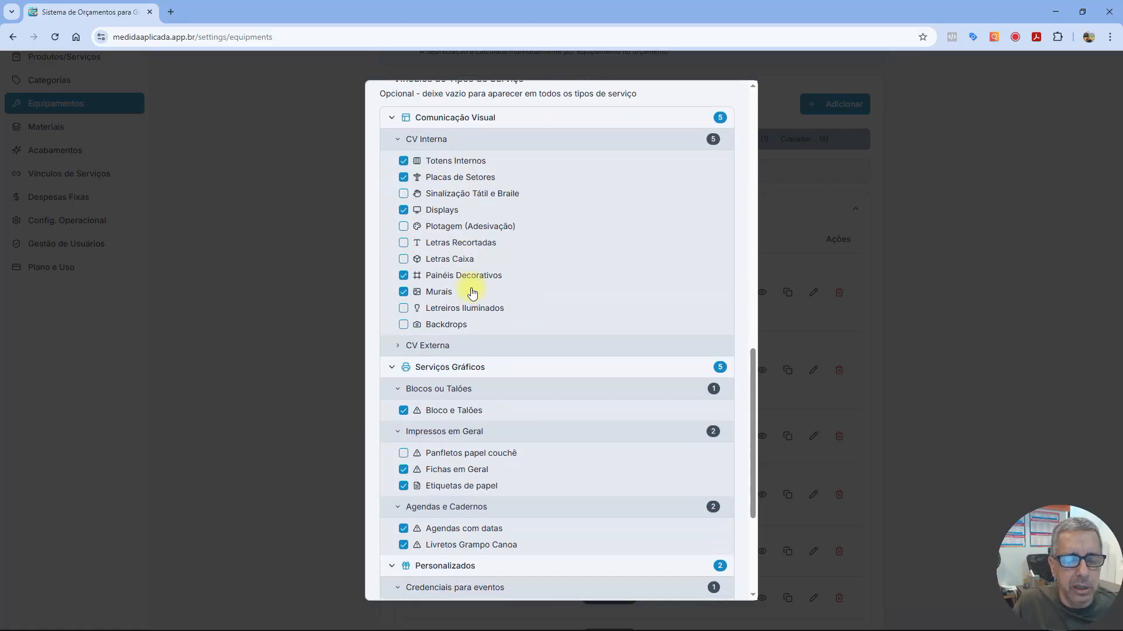
Step: Review the completed new equipment form, from the linked service types back through name, specifications, depreciation, setup value and print cost
{"action": "scroll", "coordinate": [472, 293], "scroll_direction": "down", "scroll_amount": 5}
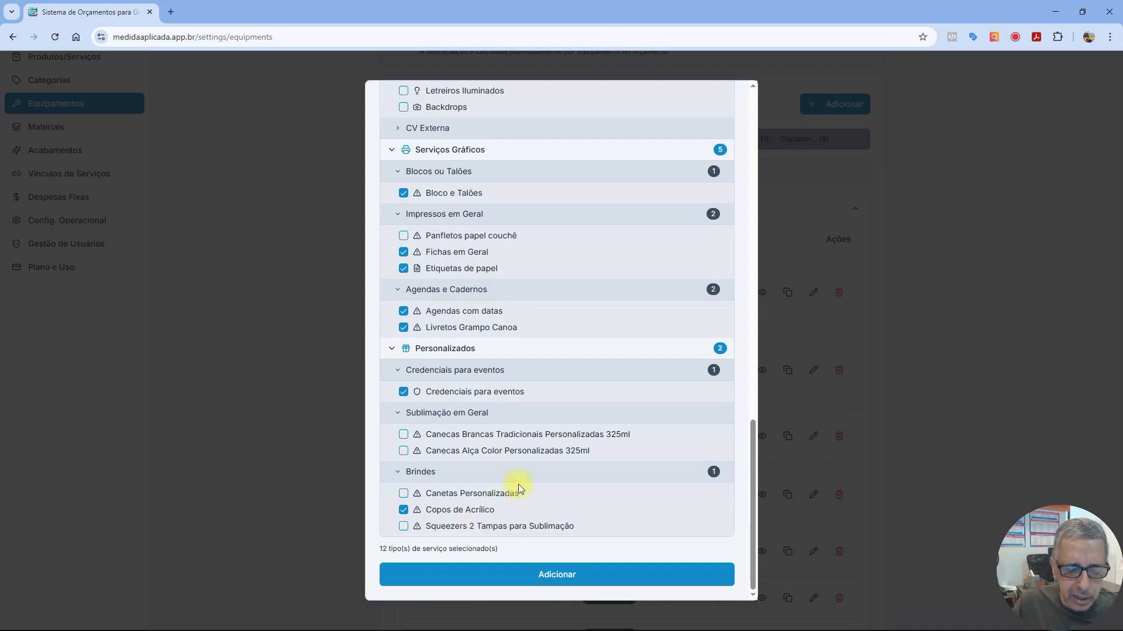
{"action": "scroll", "coordinate": [525, 475], "scroll_direction": "up", "scroll_amount": 3}
{"action": "scroll", "coordinate": [525, 474], "scroll_direction": "up", "scroll_amount": 10}
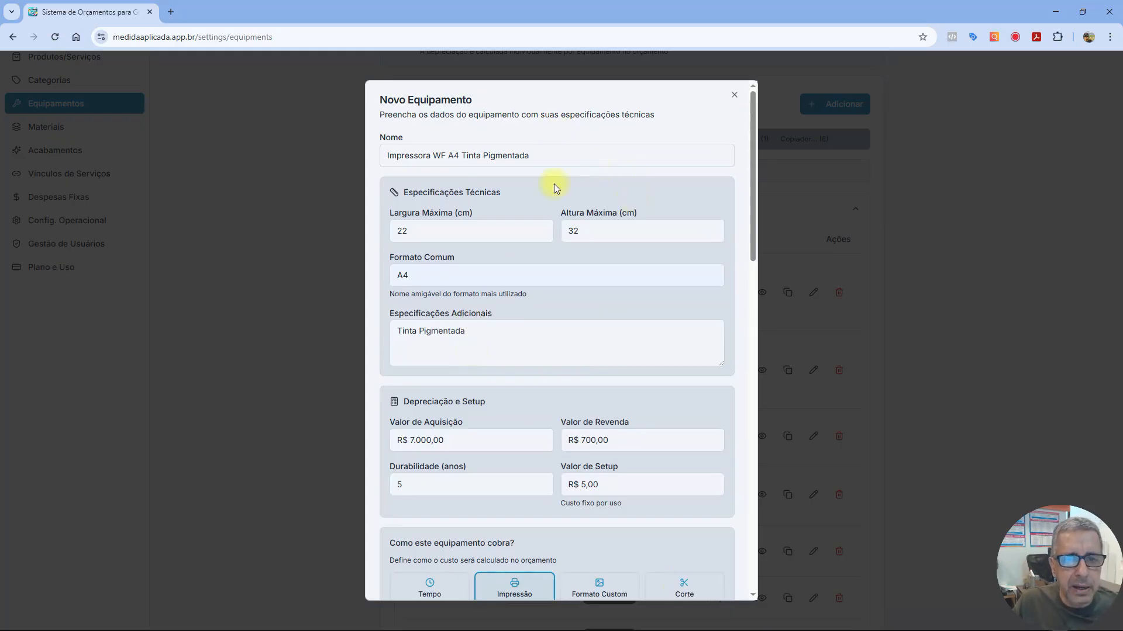
{"action": "left_click", "coordinate": [546, 153]}
{"action": "left_click", "coordinate": [616, 188]}
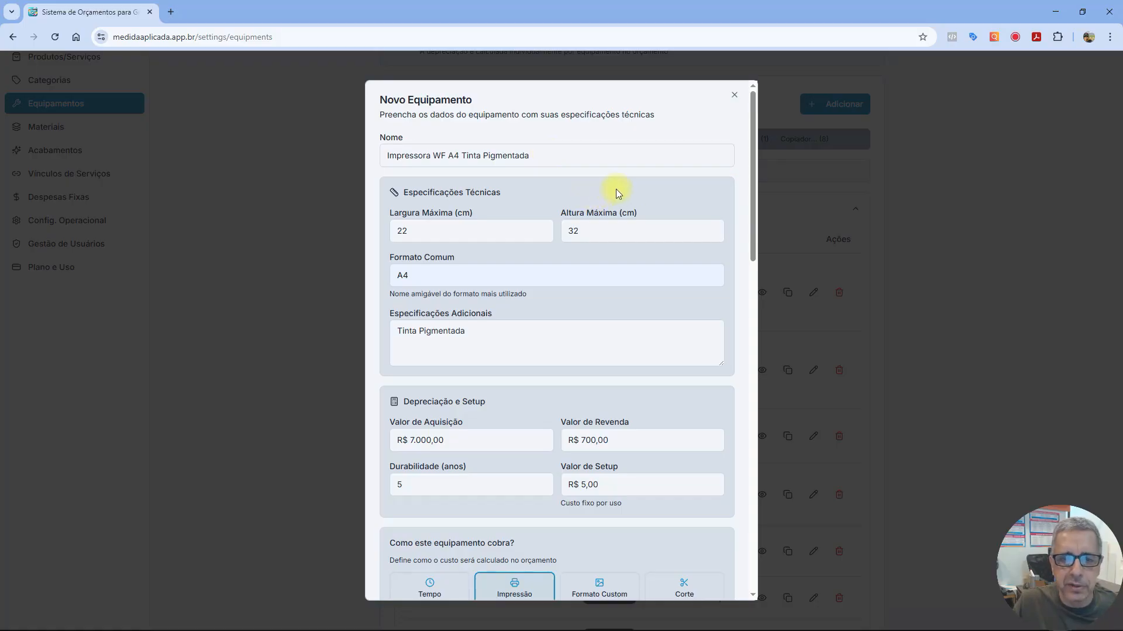
{"action": "scroll", "coordinate": [617, 189], "scroll_direction": "down", "scroll_amount": 2}
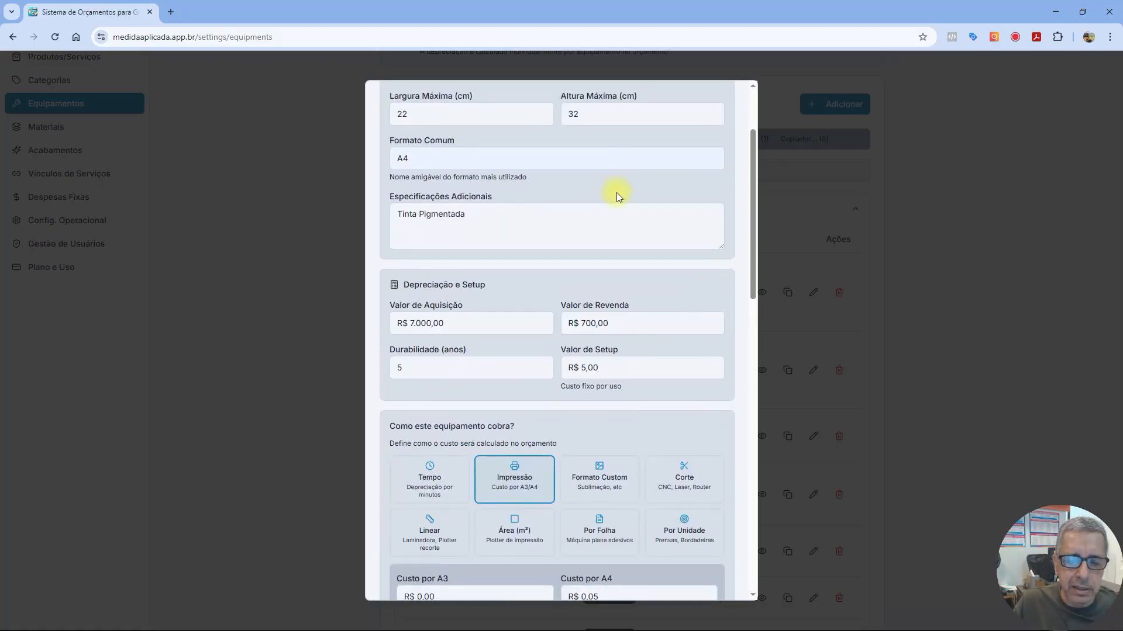
{"action": "scroll", "coordinate": [617, 192], "scroll_direction": "down", "scroll_amount": 3}
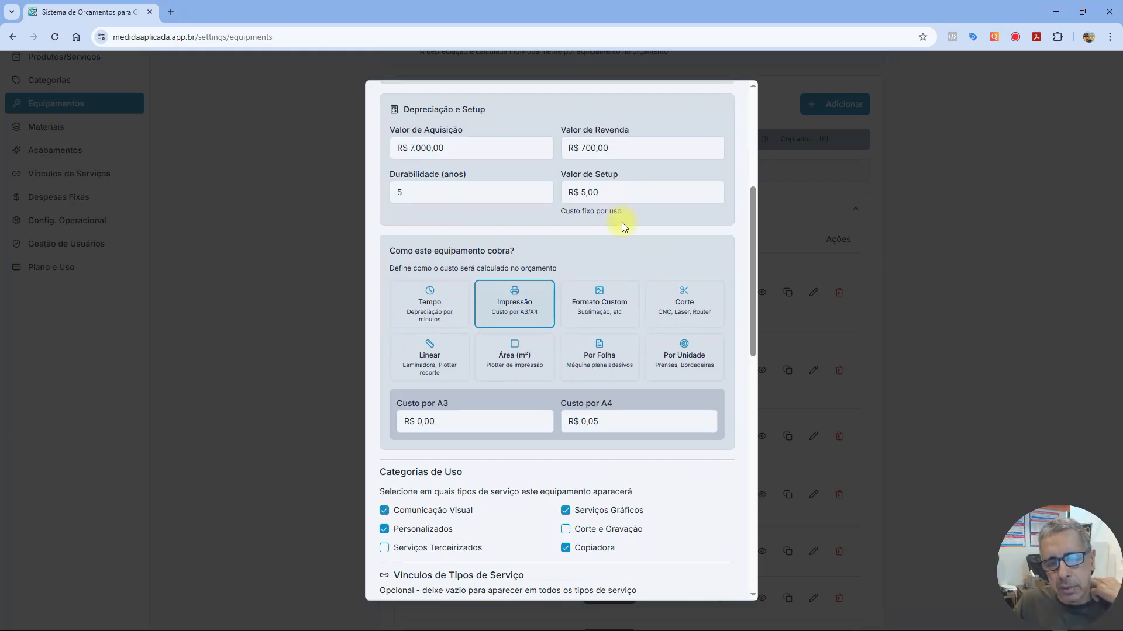
{"action": "left_click", "coordinate": [608, 193]}
{"action": "left_click_drag", "start_coordinate": [608, 192], "coordinate": [588, 192]}
{"action": "left_click", "coordinate": [636, 221]}
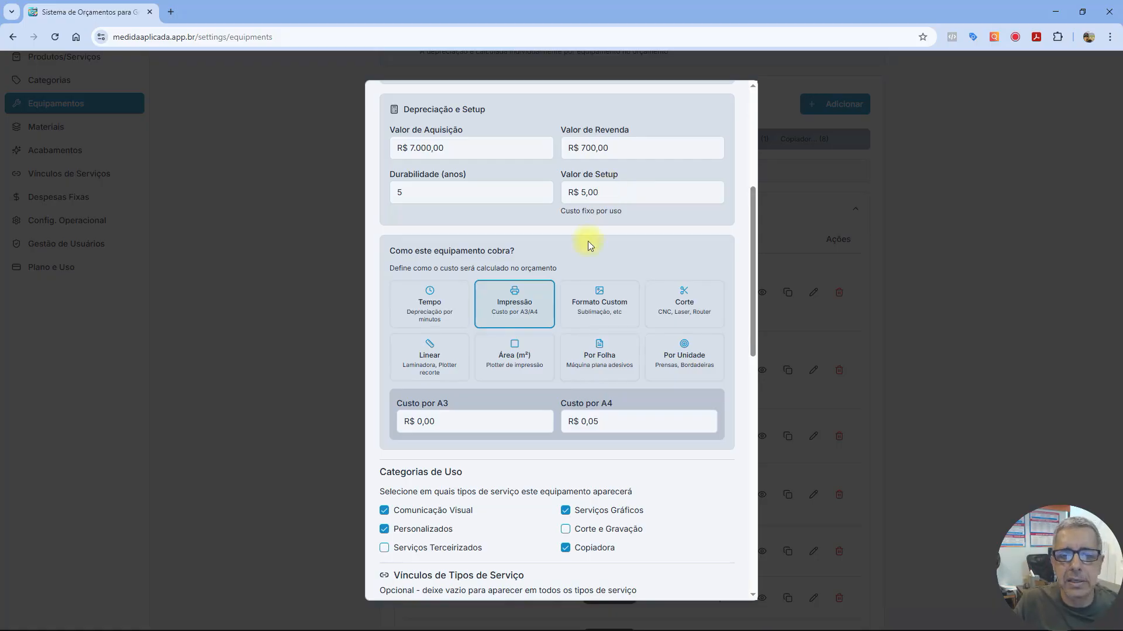
{"action": "scroll", "coordinate": [589, 241], "scroll_direction": "up", "scroll_amount": 1}
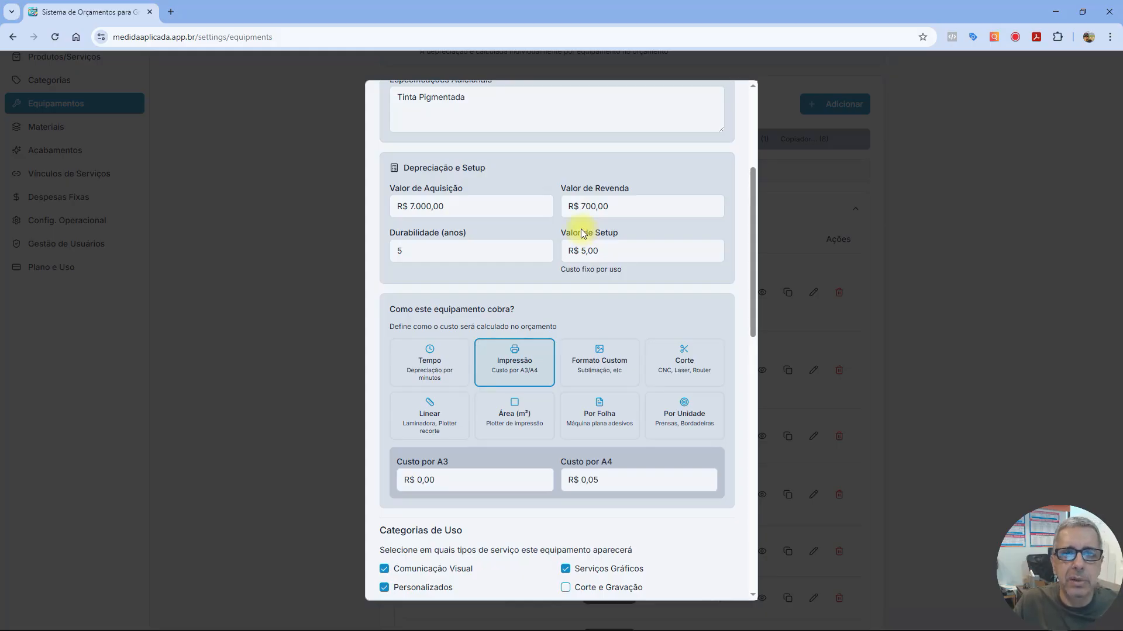
Step: Add the completed Impressora WF A4 Tinta Pigmentada record to the equipment list
{"action": "scroll", "coordinate": [582, 230], "scroll_direction": "down", "scroll_amount": 7}
{"action": "scroll", "coordinate": [582, 230], "scroll_direction": "down", "scroll_amount": 6}
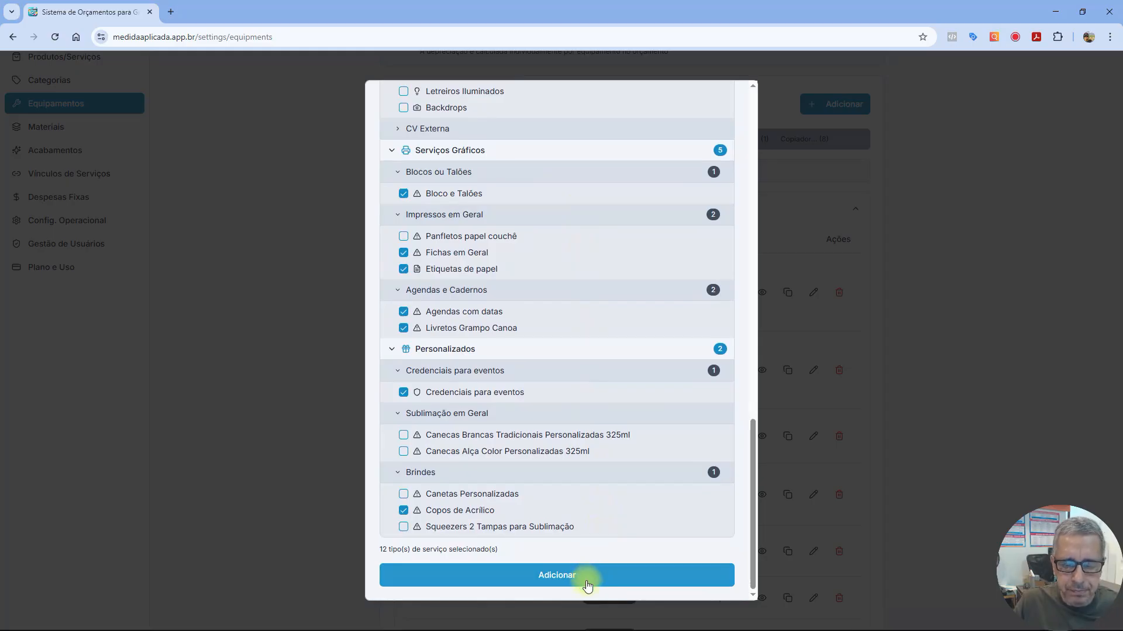
{"action": "left_click", "coordinate": [586, 578]}
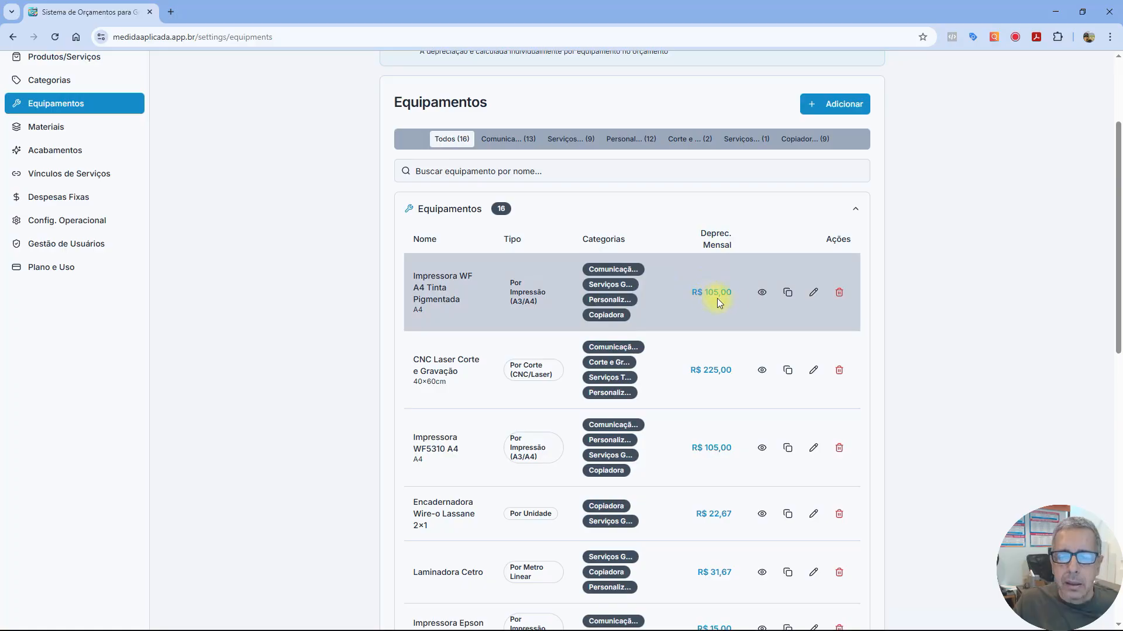
Step: Examine the Impressora WF A4 Tinta Pigmentada details and its editable record, including categories and service links, and close both without changes
{"action": "left_click", "coordinate": [760, 292]}
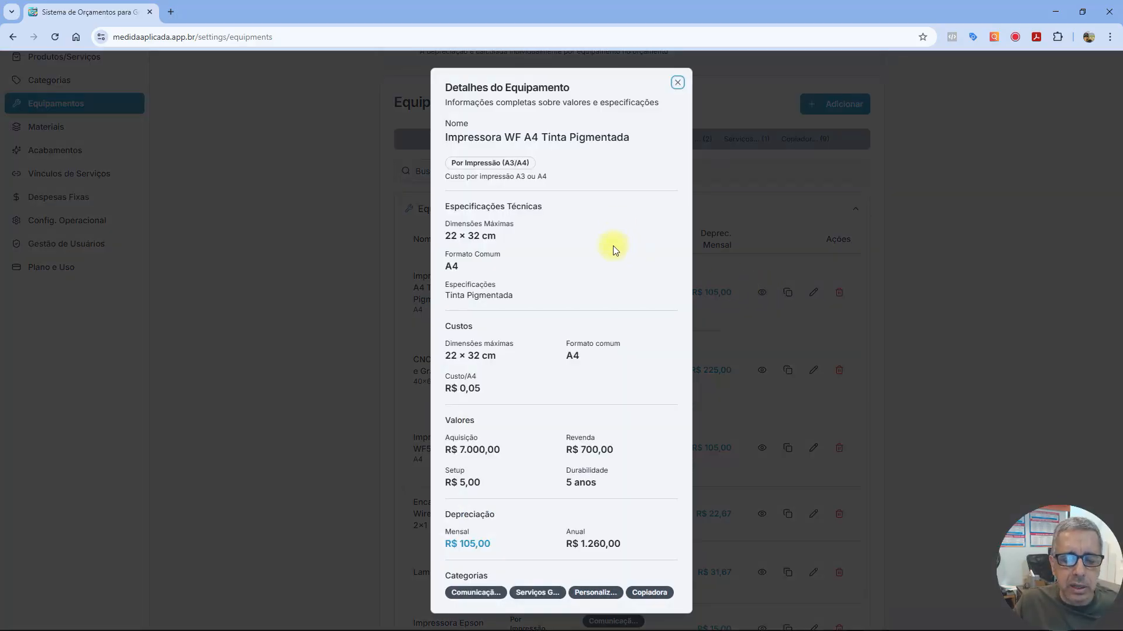
{"action": "left_click", "coordinate": [677, 83]}
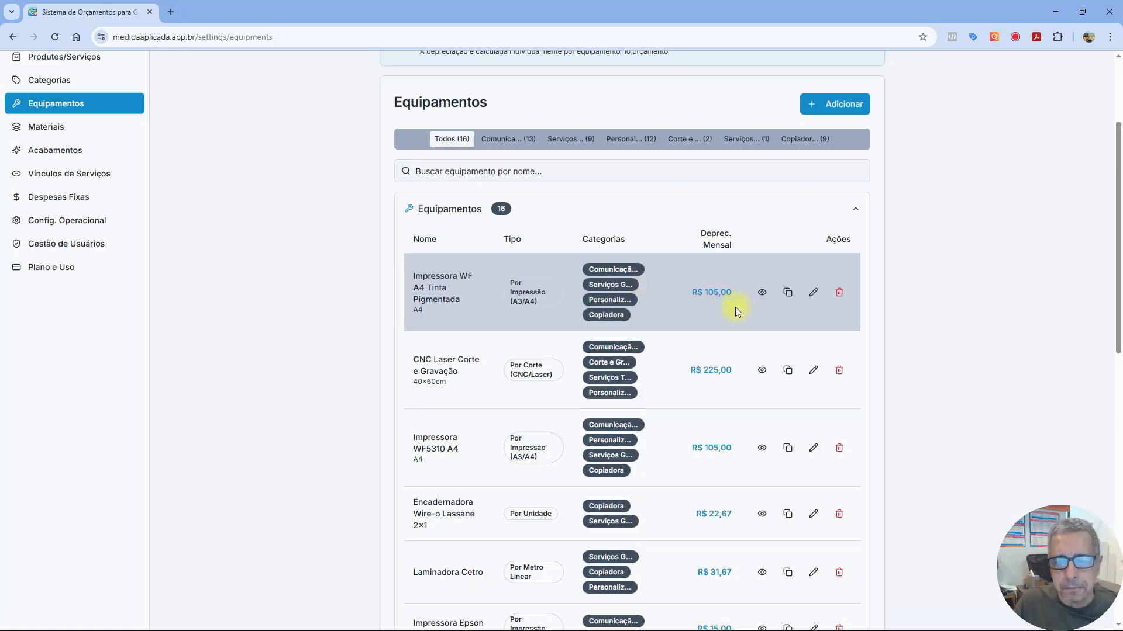
{"action": "left_click", "coordinate": [813, 293]}
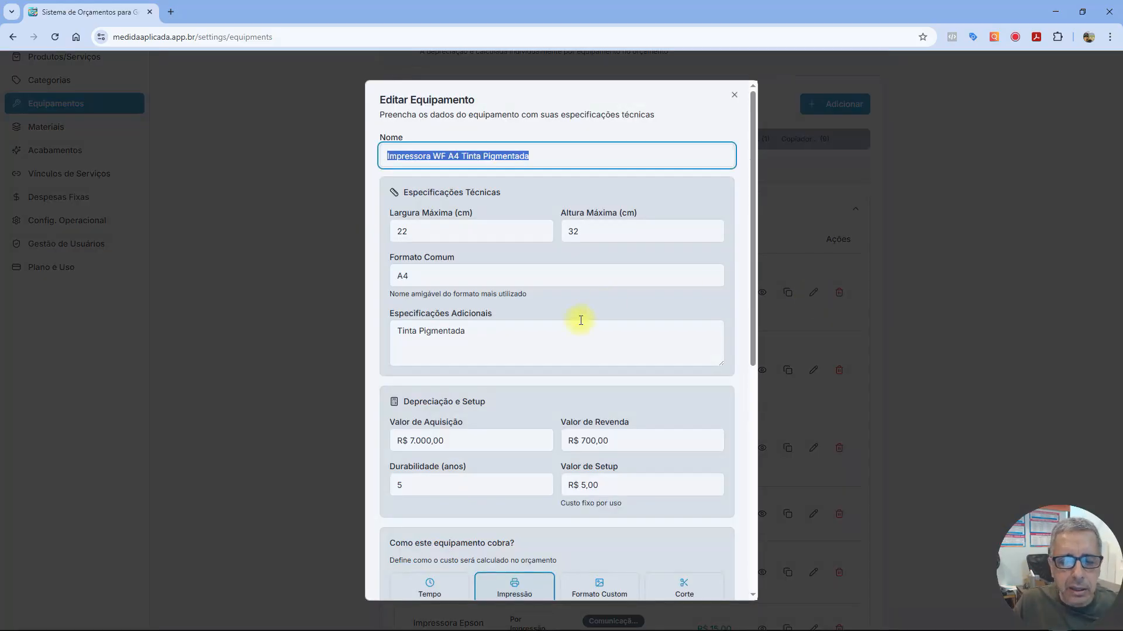
{"action": "scroll", "coordinate": [507, 339], "scroll_direction": "down", "scroll_amount": 7}
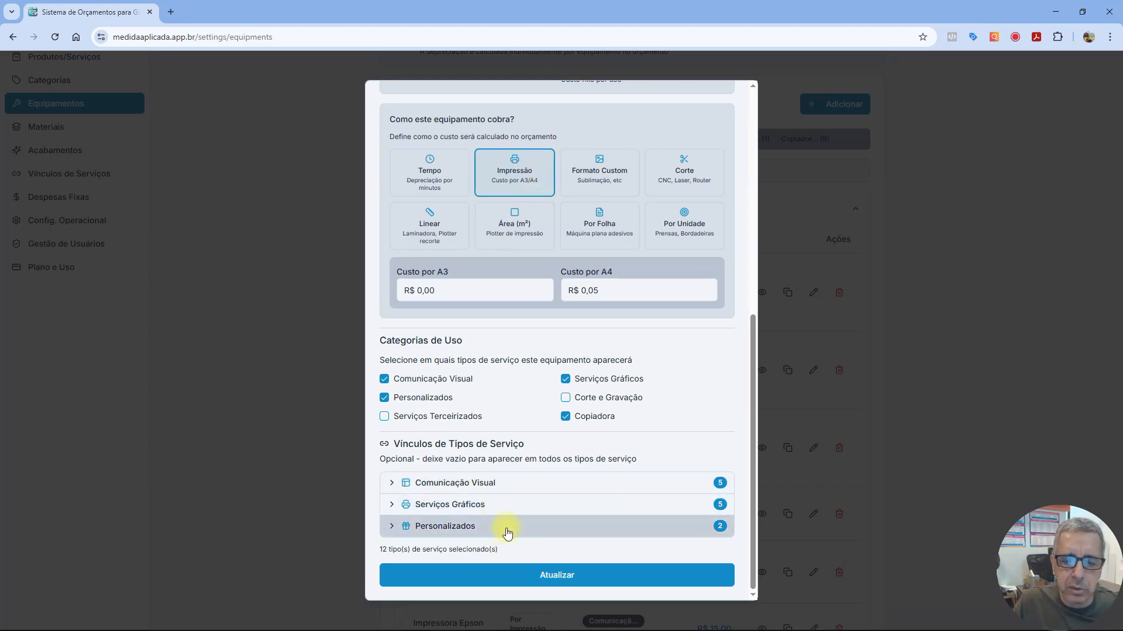
{"action": "scroll", "coordinate": [507, 531], "scroll_direction": "up", "scroll_amount": 6}
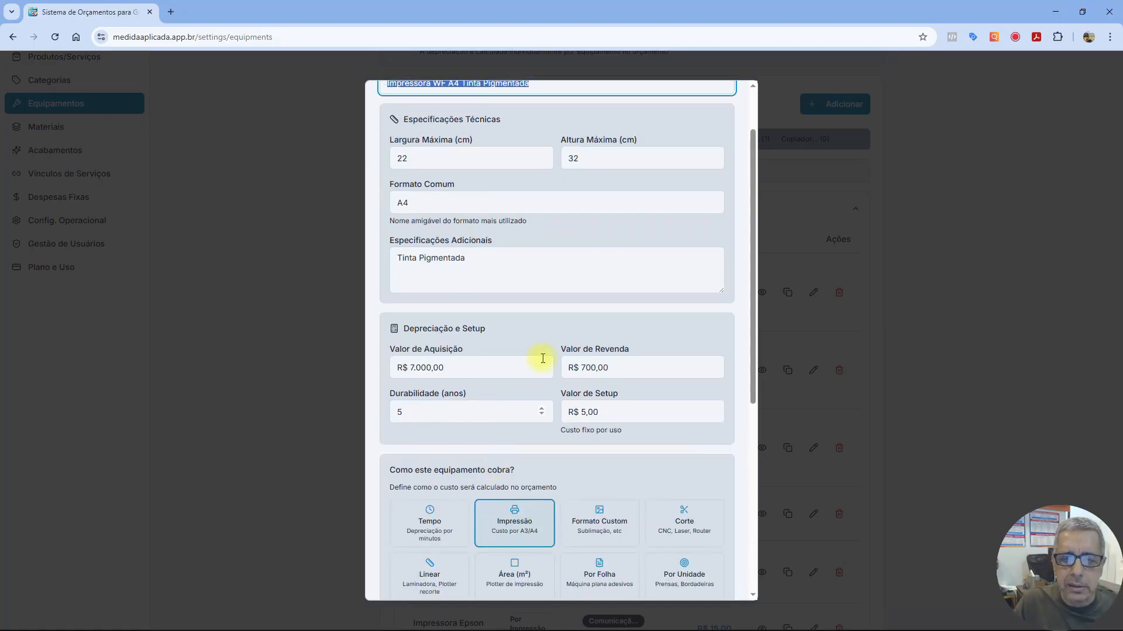
{"action": "scroll", "coordinate": [677, 156], "scroll_direction": "up", "scroll_amount": 3}
{"action": "left_click", "coordinate": [731, 95]}
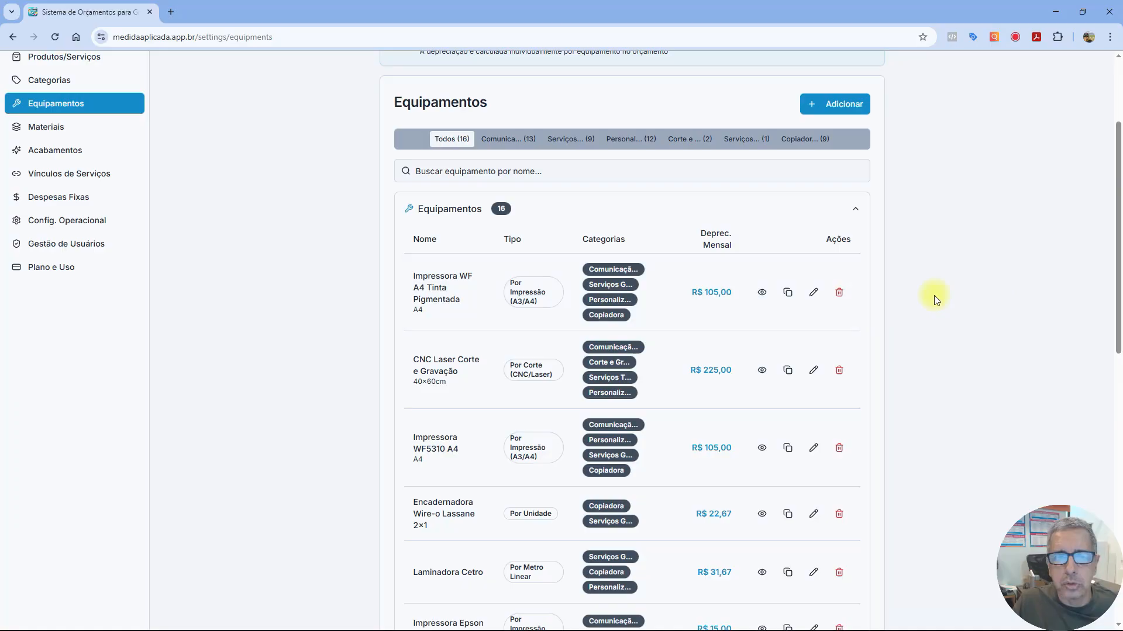
{"action": "scroll", "coordinate": [934, 300], "scroll_direction": "up", "scroll_amount": 3}
{"action": "scroll", "coordinate": [929, 279], "scroll_direction": "down", "scroll_amount": 4}
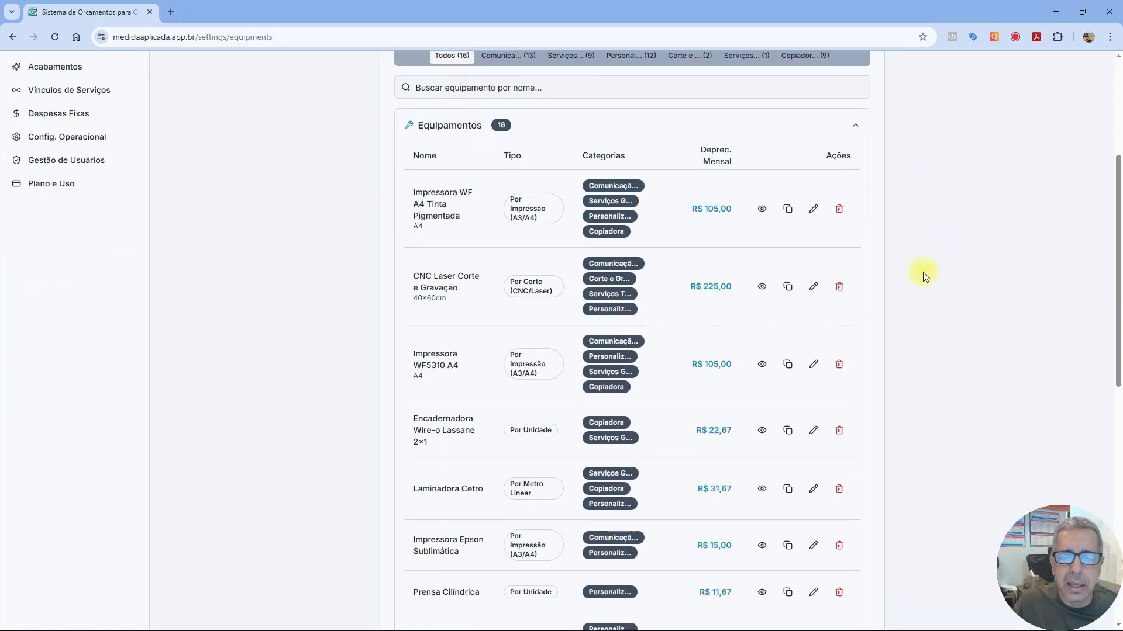